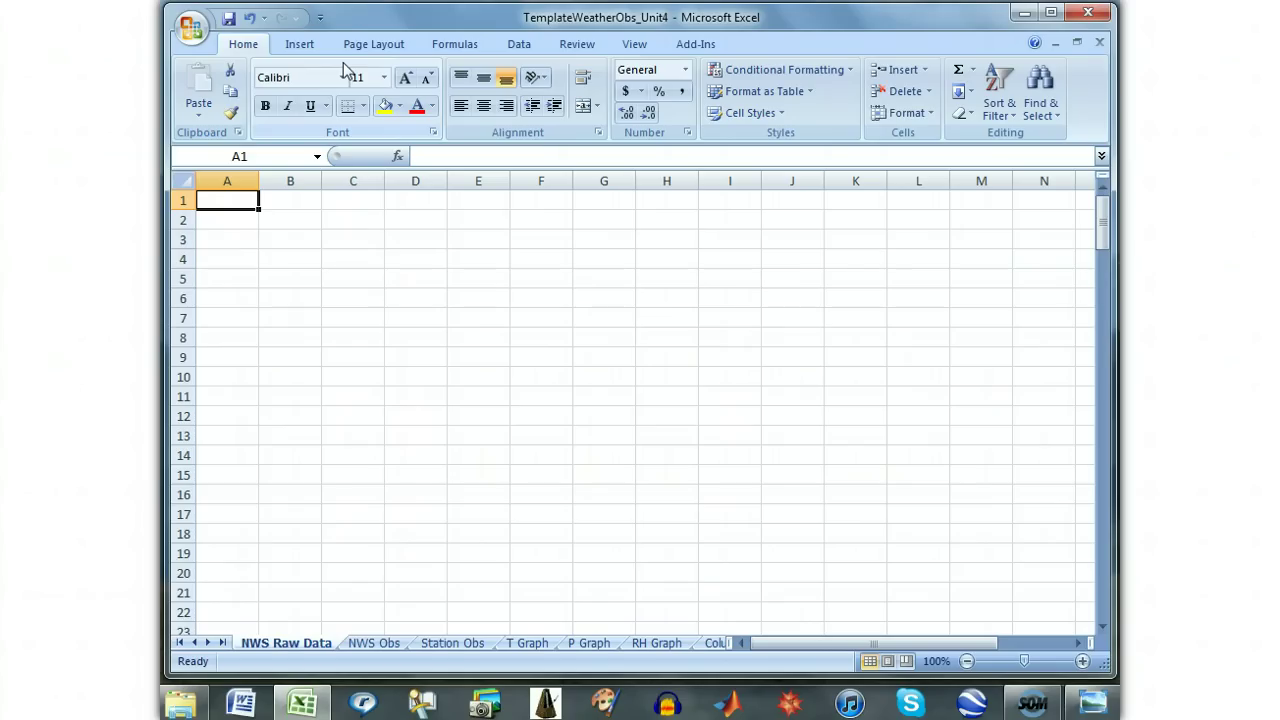
pyautogui.click(190, 27)
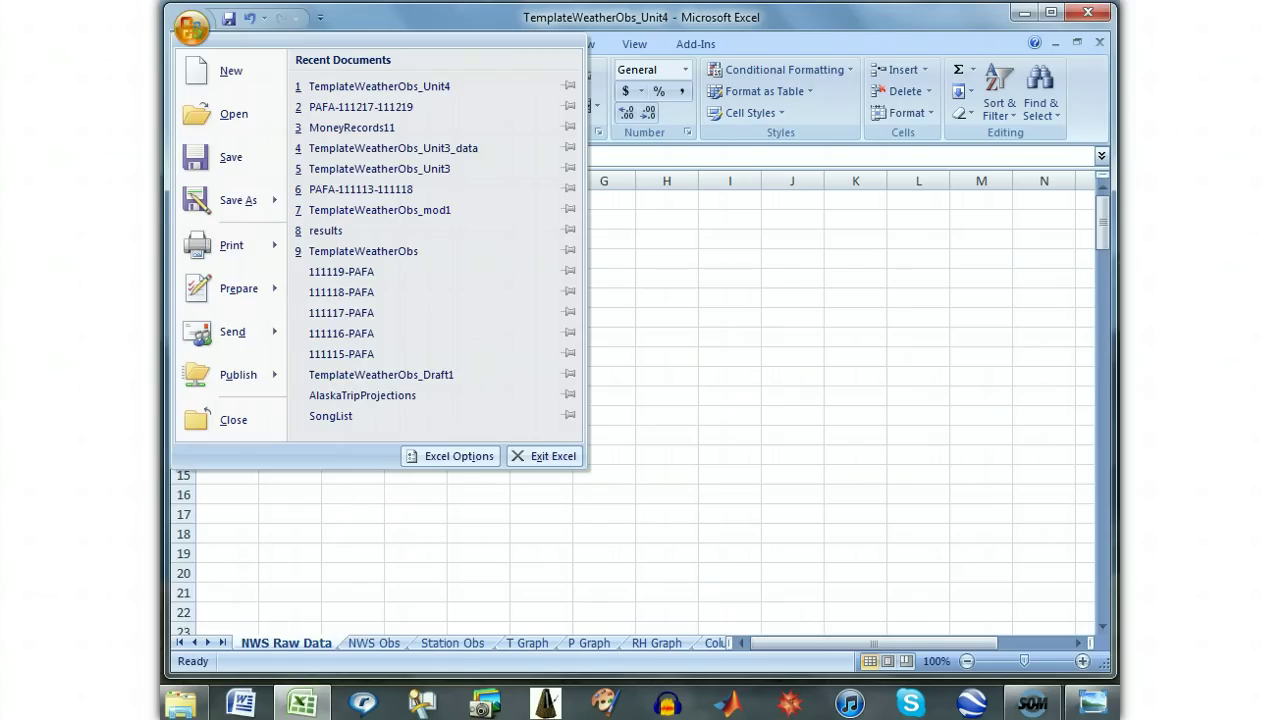
pyautogui.click(226, 114)
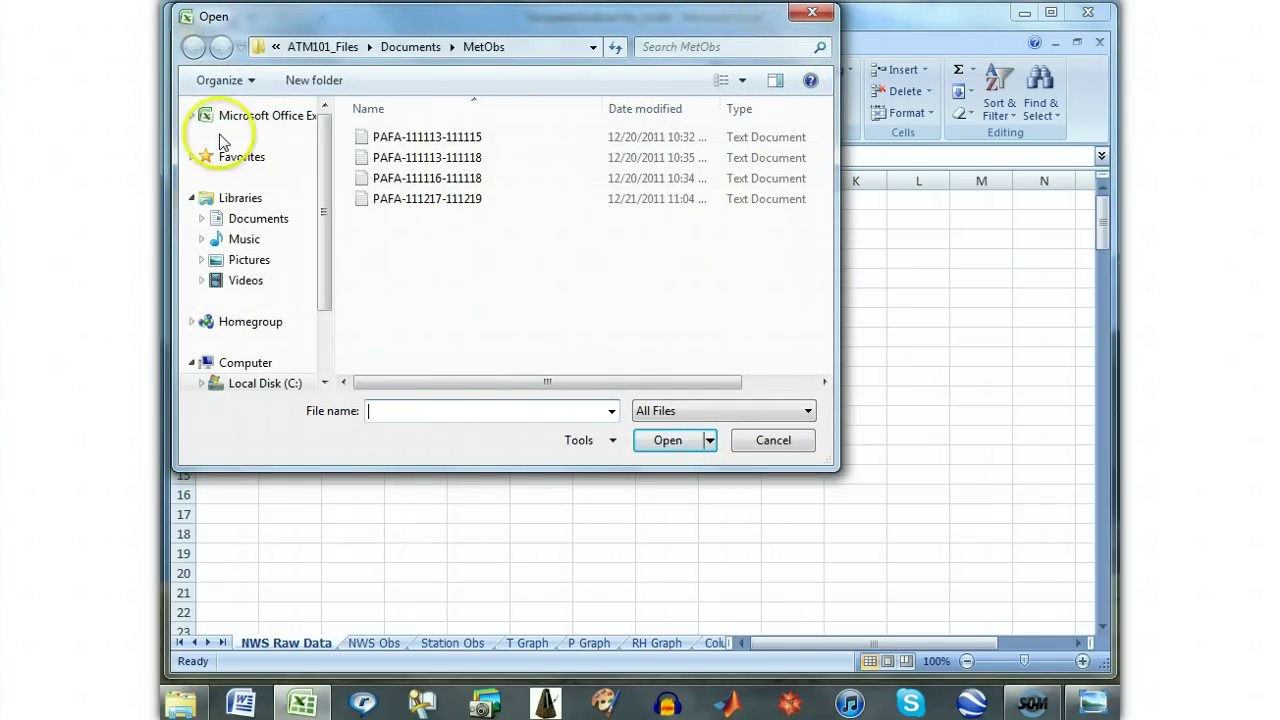
pyautogui.click(704, 409)
pyautogui.click(704, 438)
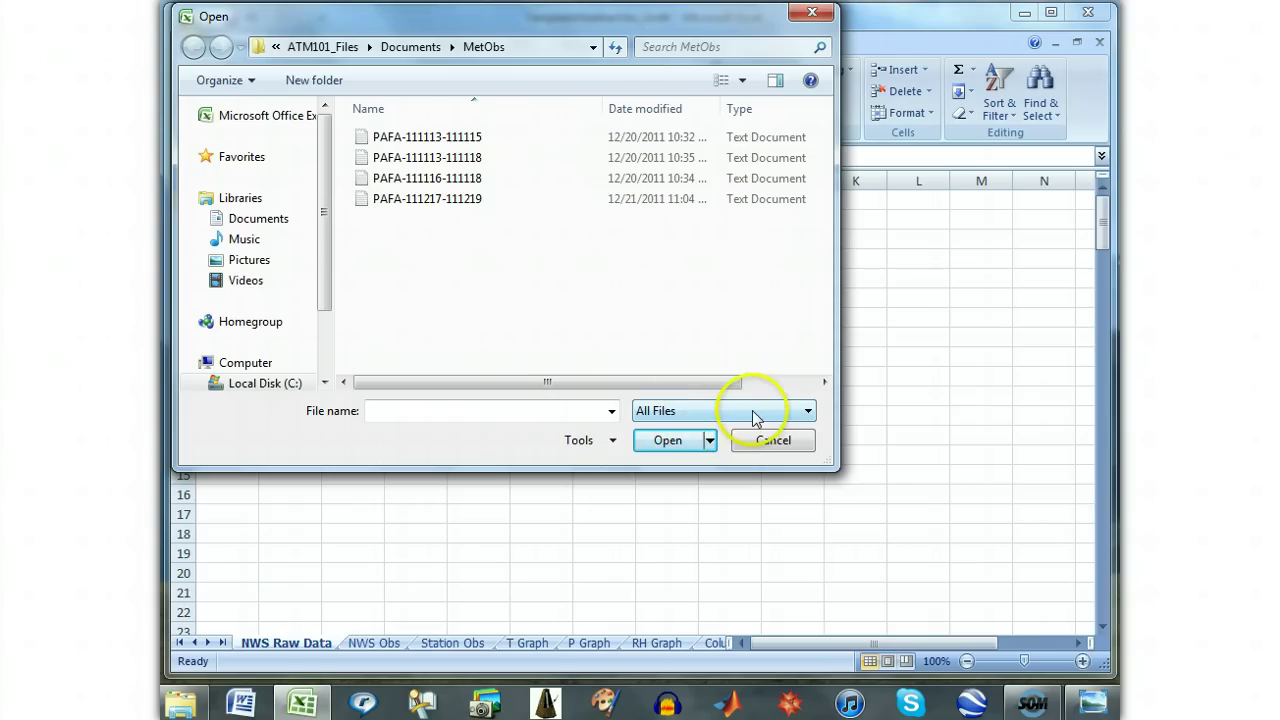
pyautogui.doubleClick(461, 158)
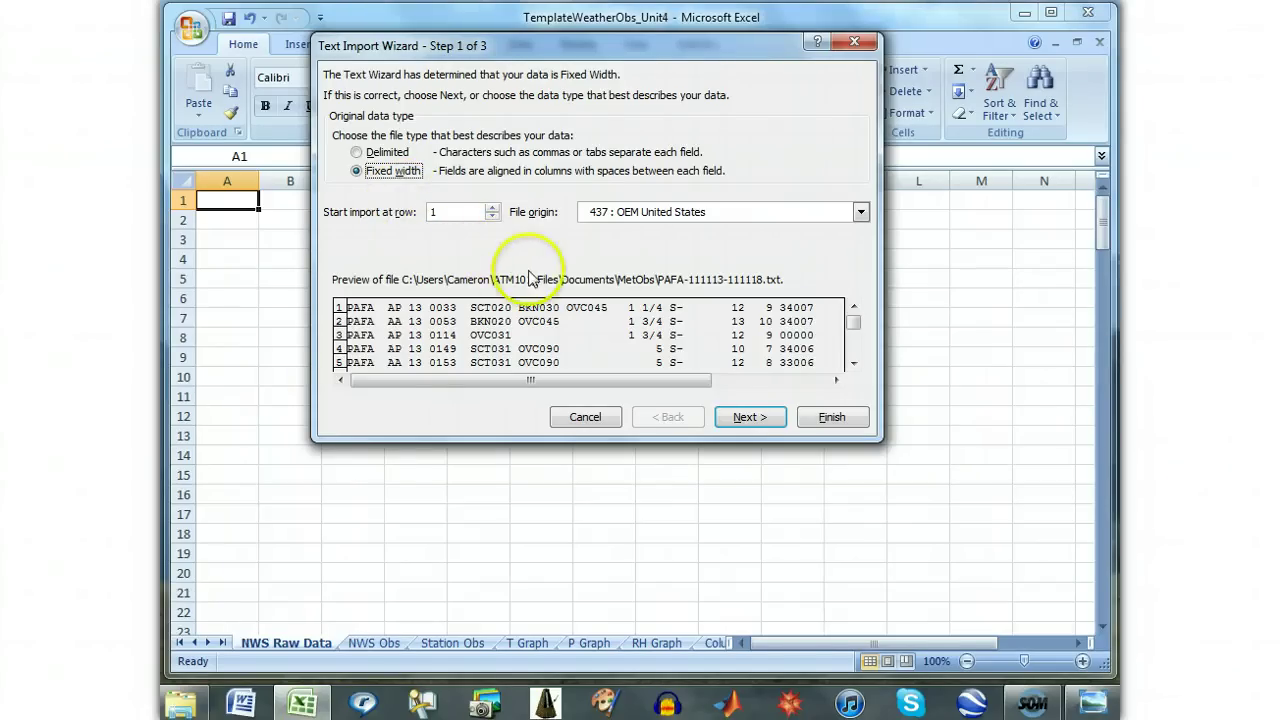
# Advance the Text Import Wizard to step 2 of 3 to set column breaks
pyautogui.click(742, 417)
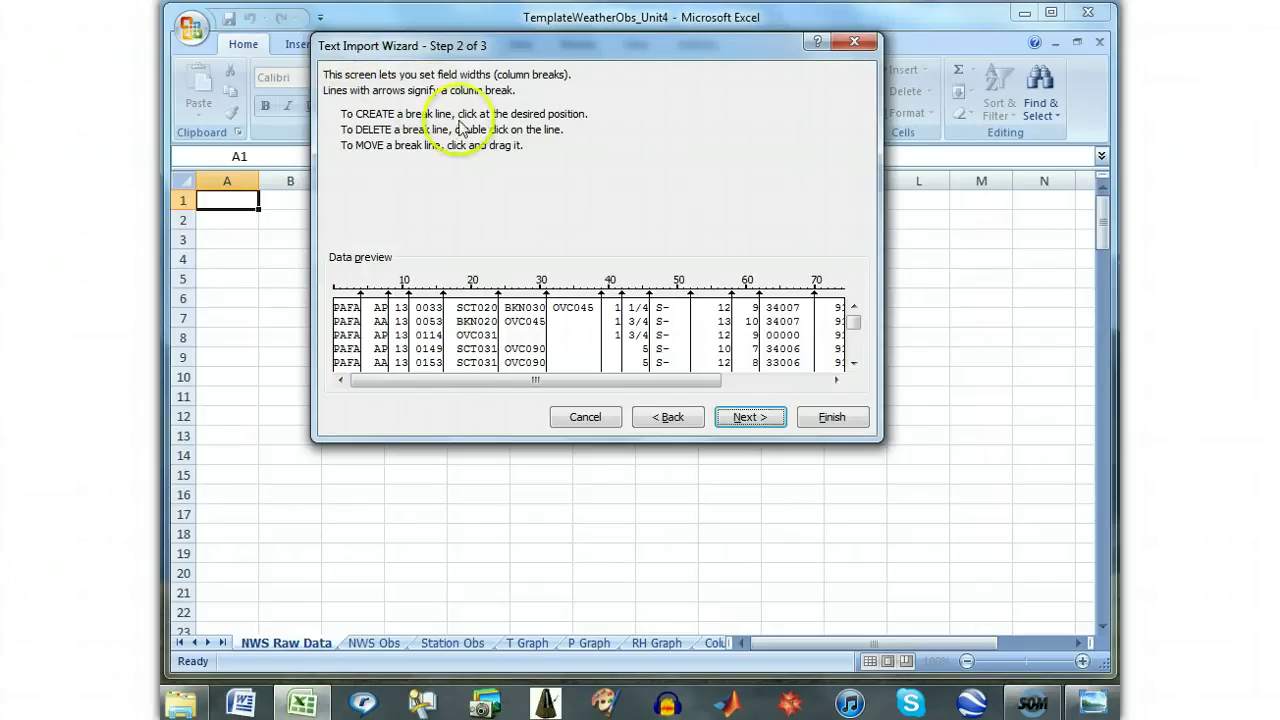
pyautogui.click(573, 290)
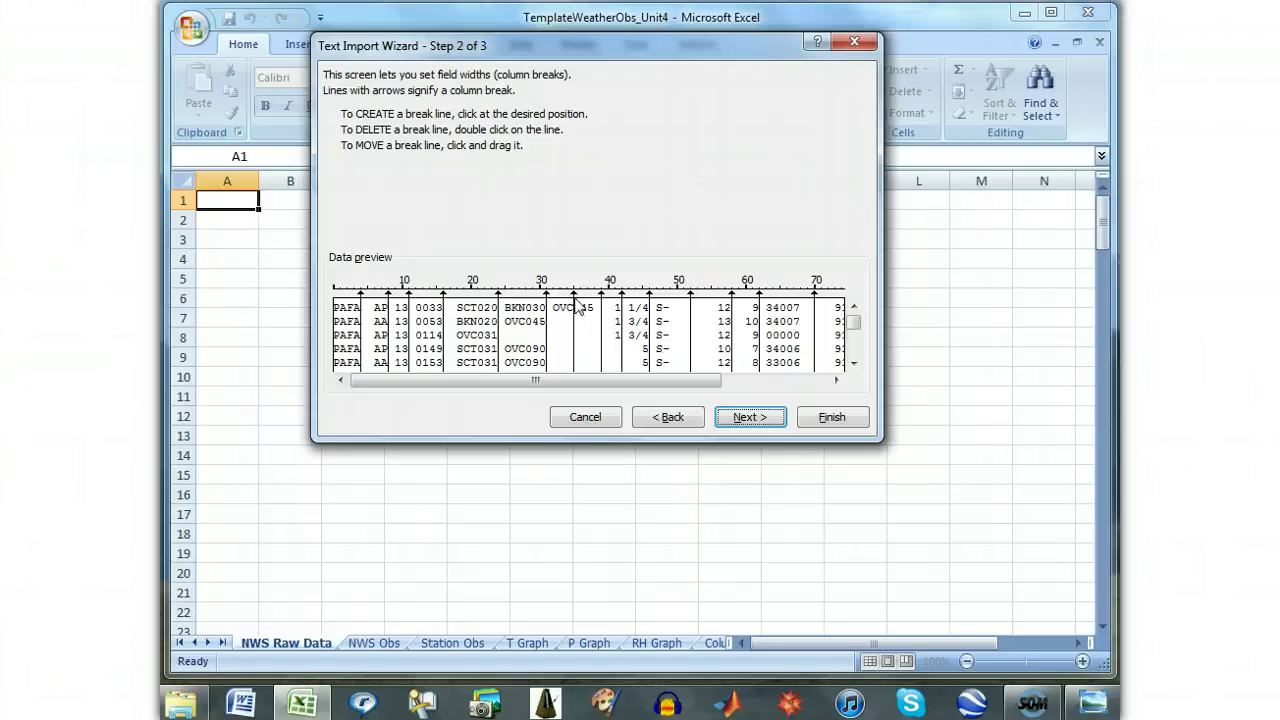
pyautogui.doubleClick(575, 305)
pyautogui.moveTo(576, 303)
pyautogui.mouseDown()
pyautogui.moveTo(586, 286)
pyautogui.moveTo(643, 286)
pyautogui.moveTo(563, 297)
pyautogui.mouseUp()
pyautogui.moveTo(546, 295); pyautogui.dragTo(603, 300)
# Remove the break splitting visibility 1 1/4 and add a break before pressure values like 910
pyautogui.click(621, 298)
pyautogui.moveTo(621, 298)
pyautogui.mouseDown()
pyautogui.moveTo(666, 290)
pyautogui.moveTo(624, 308)
pyautogui.mouseUp()
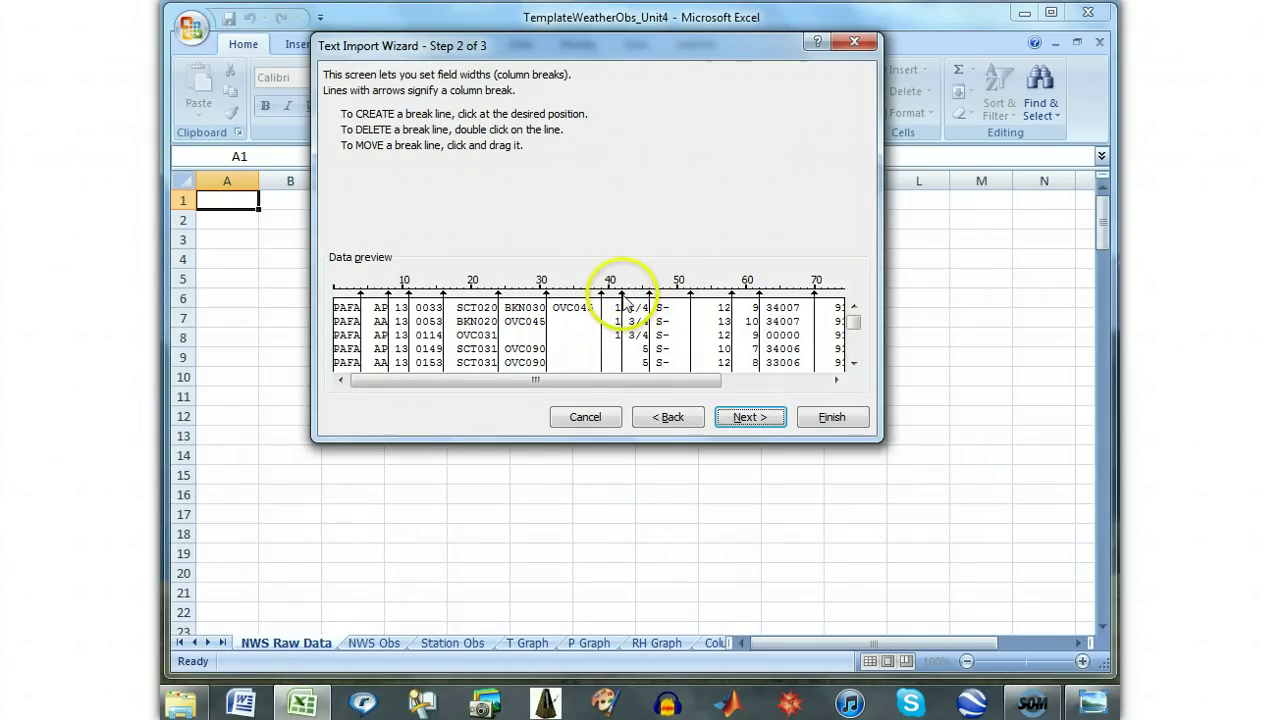
pyautogui.doubleClick(623, 305)
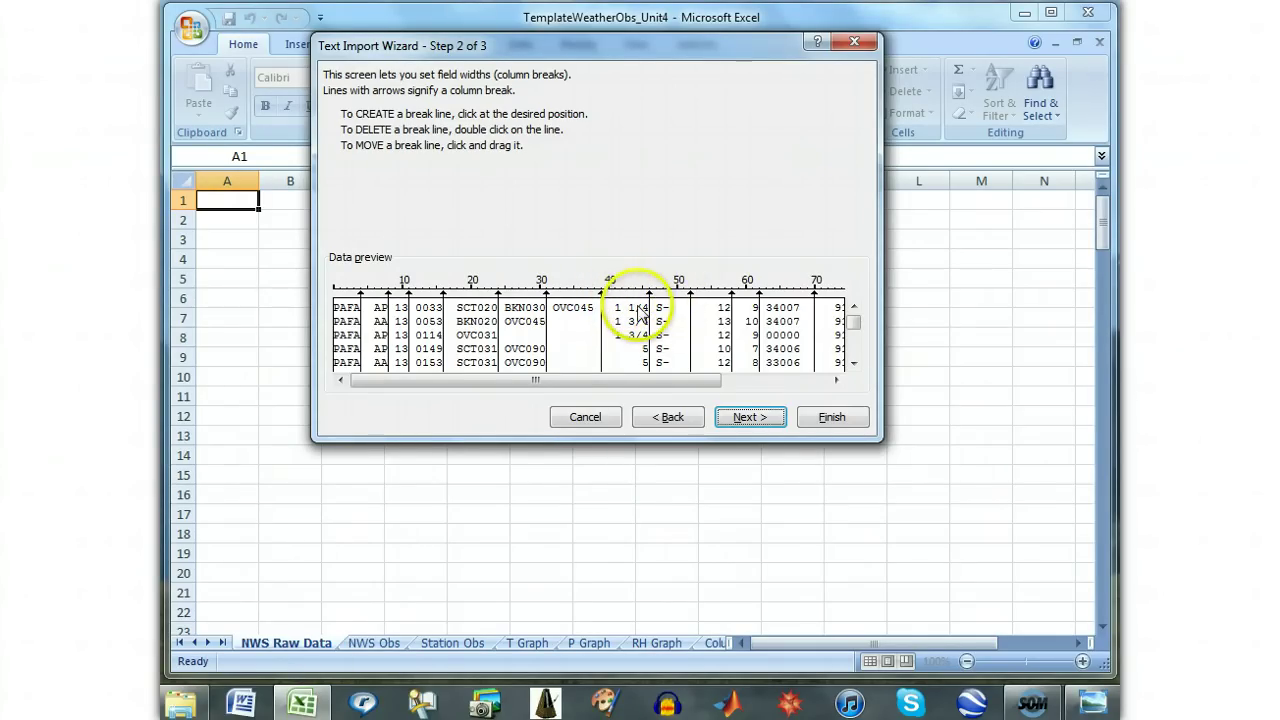
pyautogui.moveTo(628, 307)
pyautogui.mouseDown()
pyautogui.moveTo(620, 318)
pyautogui.moveTo(645, 319)
pyautogui.moveTo(630, 305)
pyautogui.moveTo(626, 335)
pyautogui.moveTo(646, 310)
pyautogui.moveTo(638, 318)
pyautogui.mouseUp()
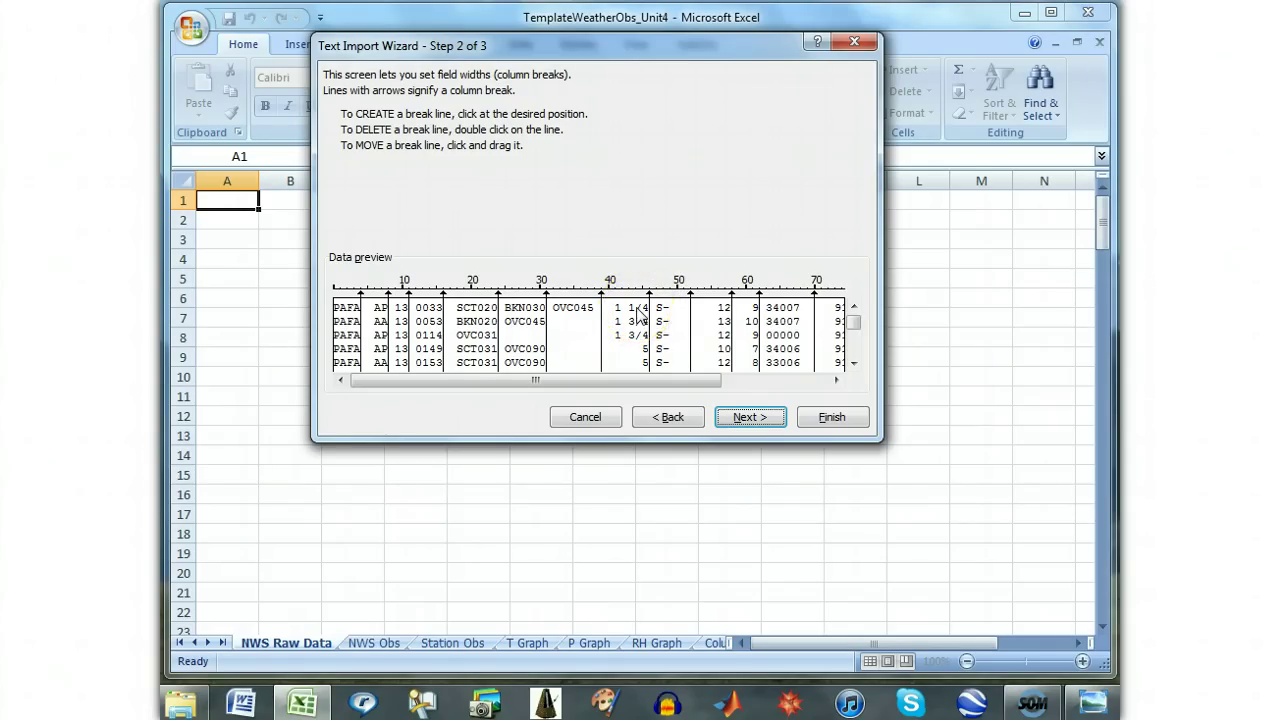
pyautogui.moveTo(648, 384); pyautogui.dragTo(690, 385)
pyautogui.moveTo(643, 308); pyautogui.dragTo(683, 300)
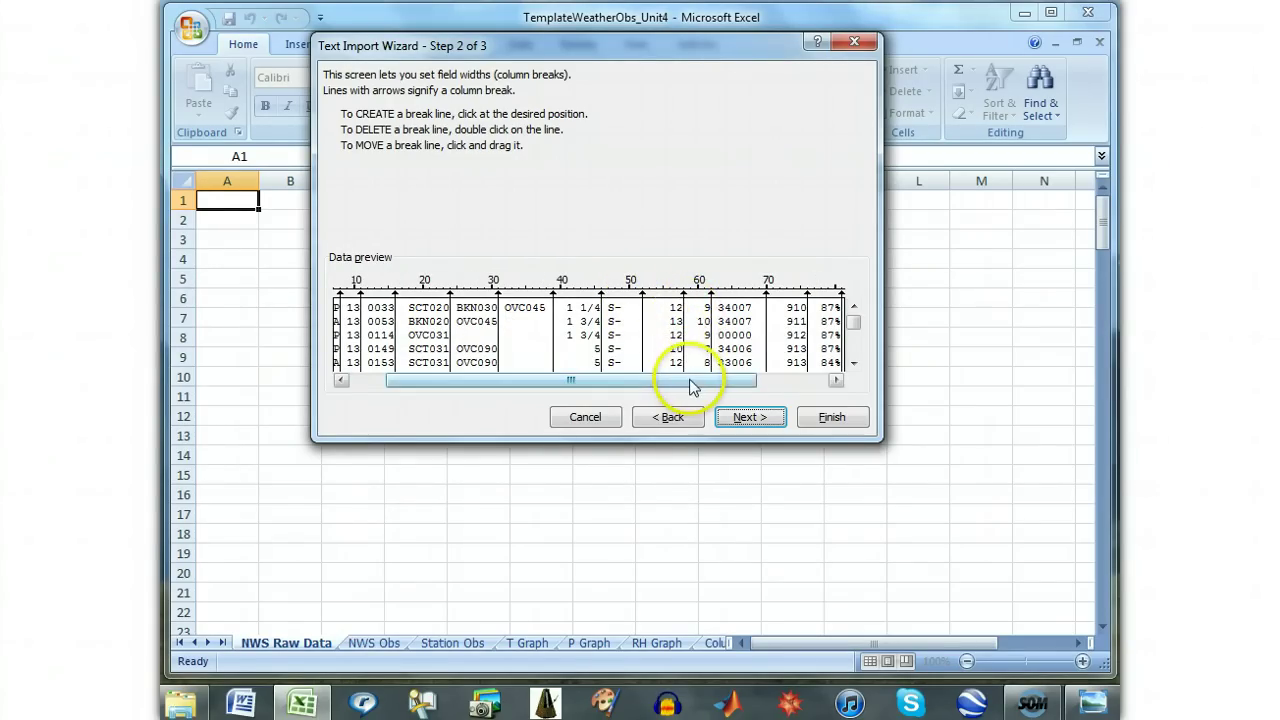
pyautogui.moveTo(690, 385); pyautogui.dragTo(712, 385)
pyautogui.moveTo(757, 298)
pyautogui.mouseDown()
pyautogui.moveTo(771, 312)
pyautogui.moveTo(757, 290)
pyautogui.moveTo(765, 305)
pyautogui.moveTo(752, 318)
pyautogui.mouseUp()
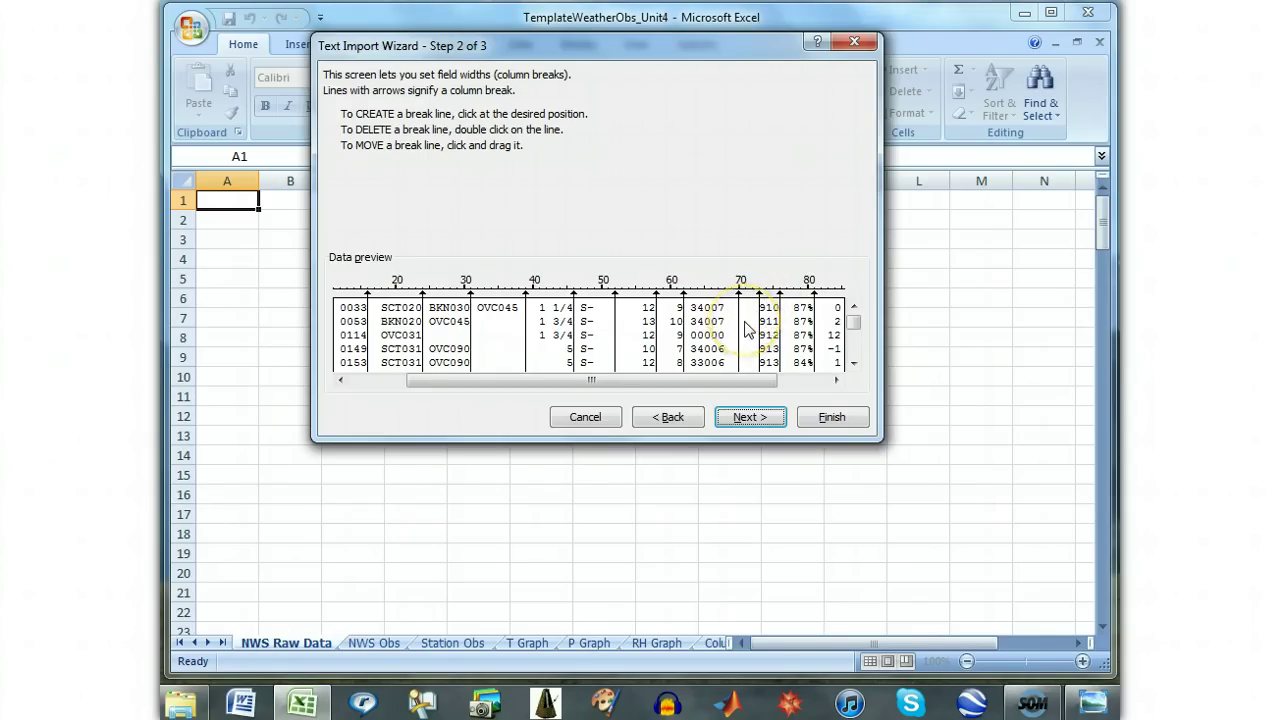
# Delete an extra column break and add one splitting wind group 34007 into 340 and 07
pyautogui.moveTo(695, 377); pyautogui.dragTo(571, 372)
pyautogui.click(431, 331)
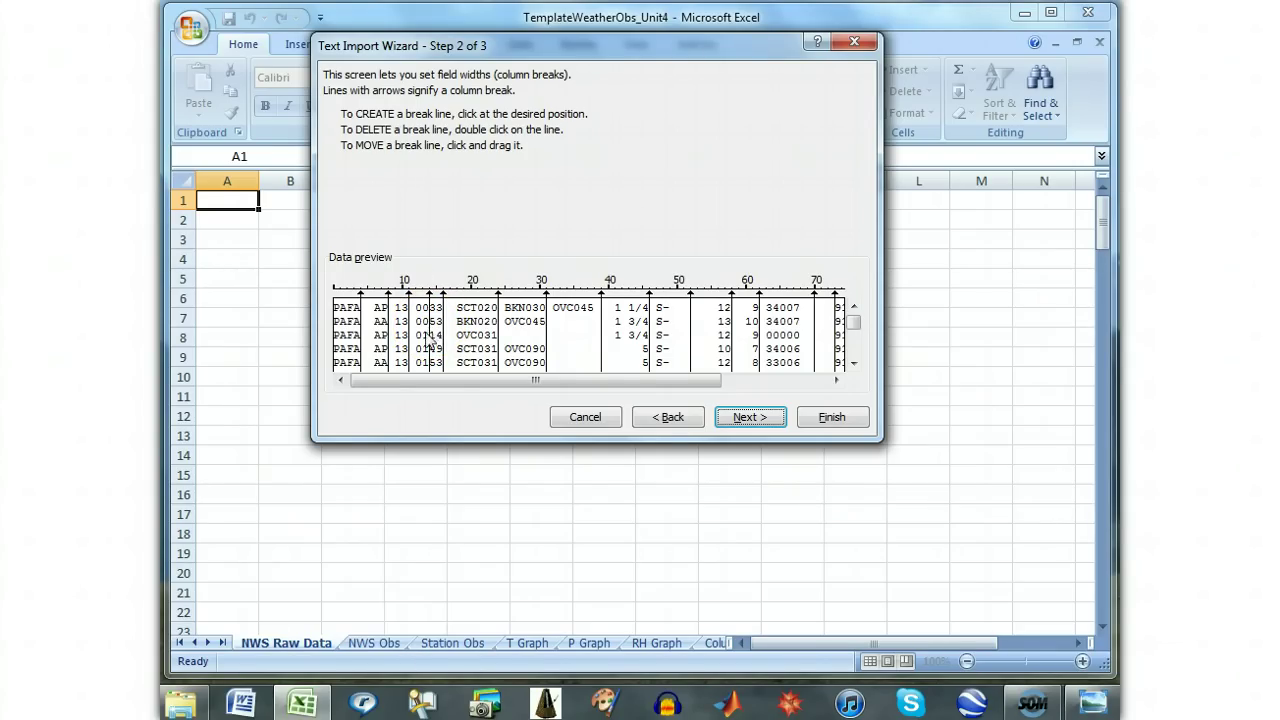
pyautogui.doubleClick(430, 340)
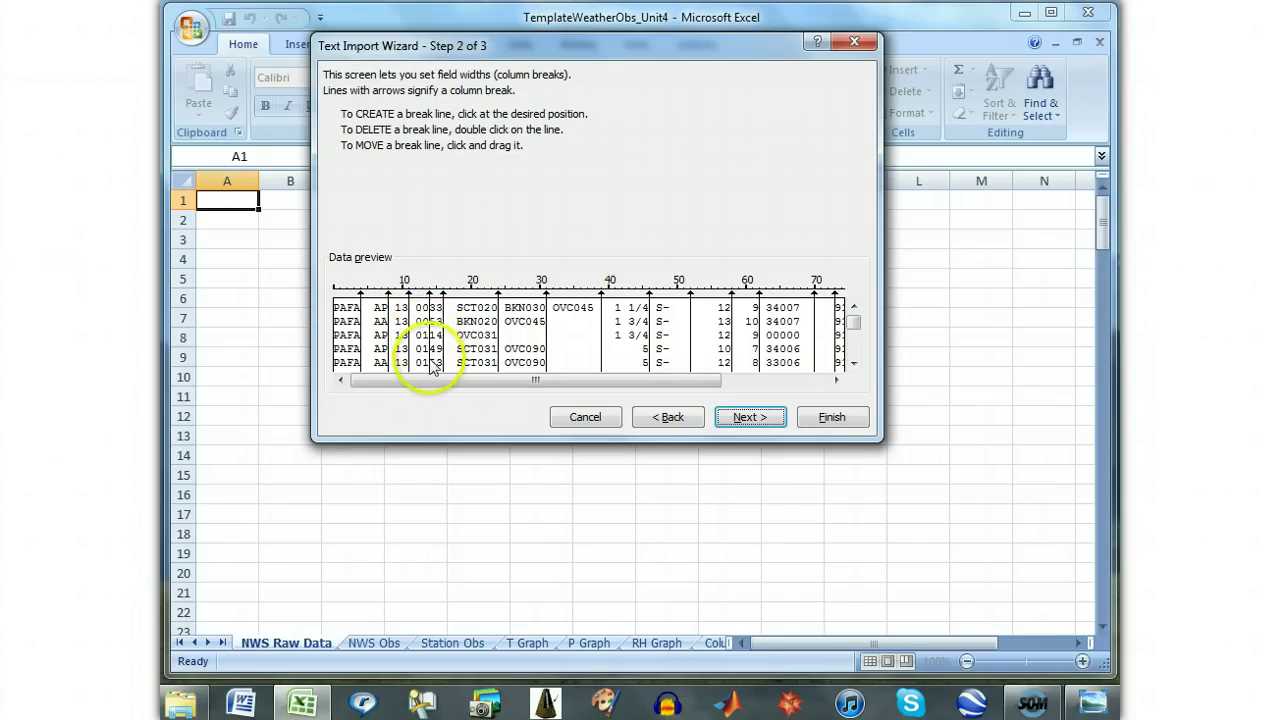
pyautogui.moveTo(448, 382); pyautogui.dragTo(620, 390)
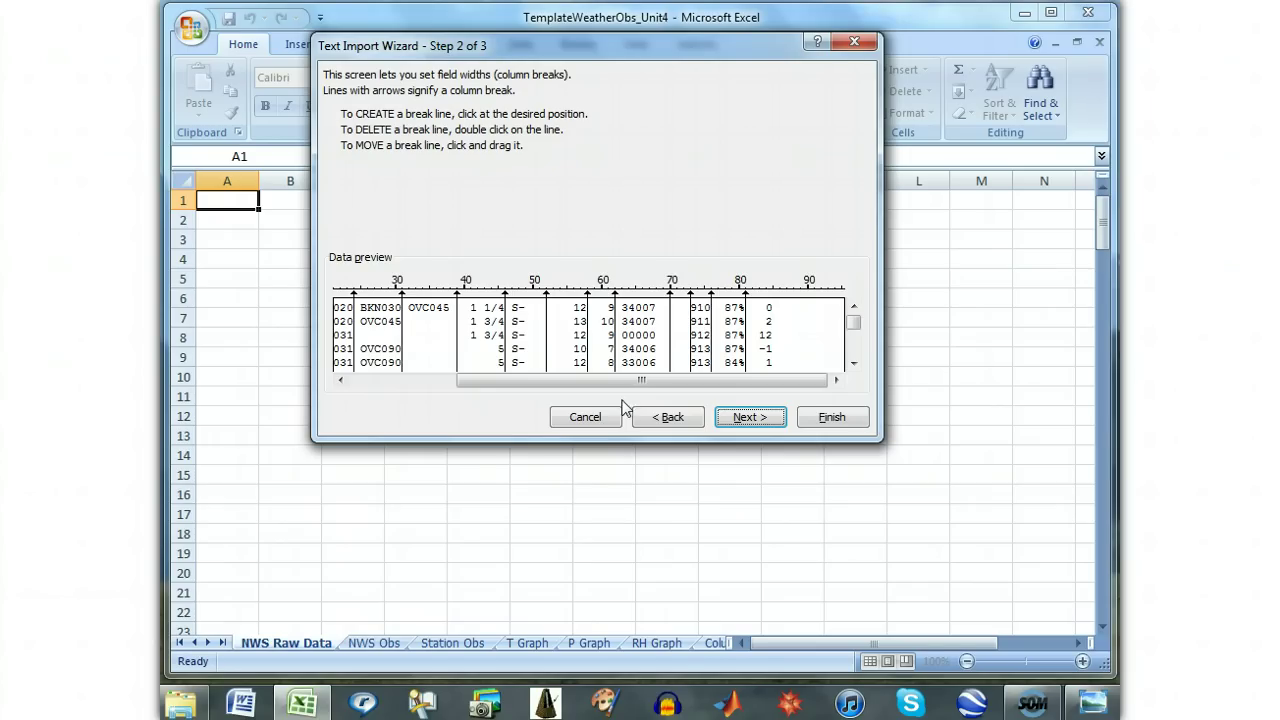
pyautogui.click(634, 376)
pyautogui.click(642, 345)
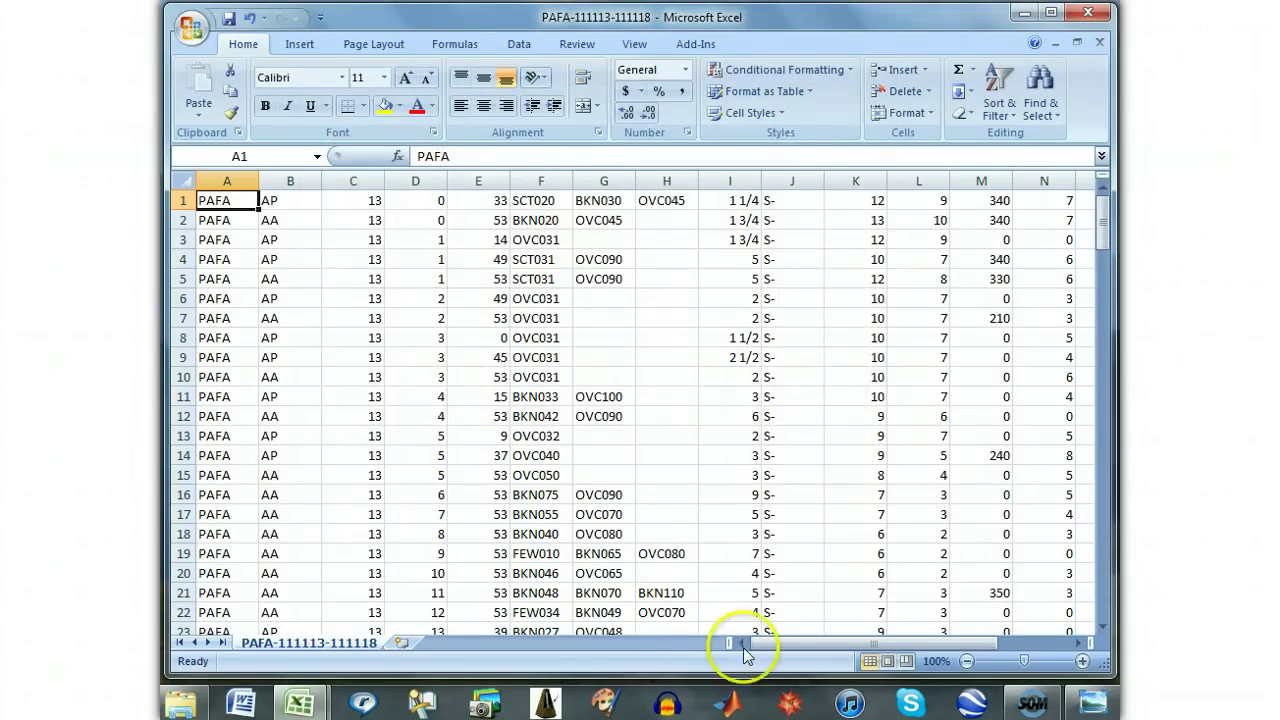
# Check the imported PAFA columns A through R, then switch to the empty template workbook
pyautogui.moveTo(752, 646); pyautogui.dragTo(836, 646)
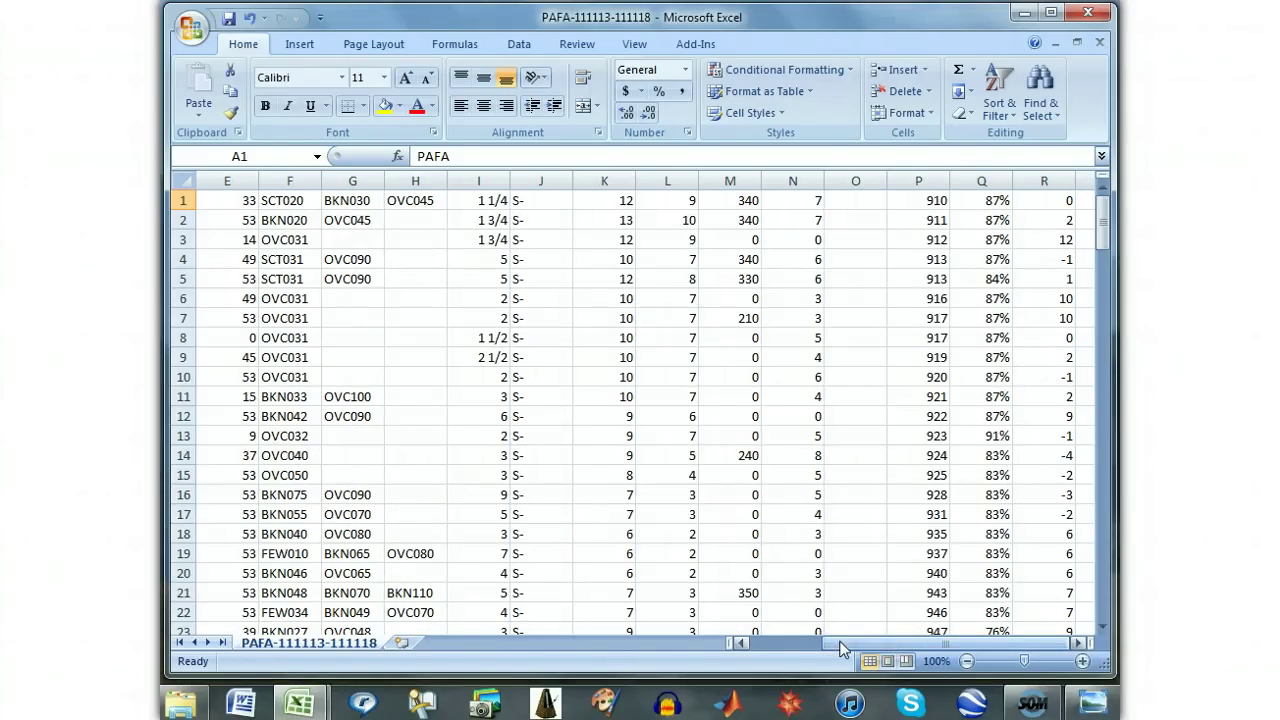
pyautogui.moveTo(840, 650); pyautogui.dragTo(745, 645)
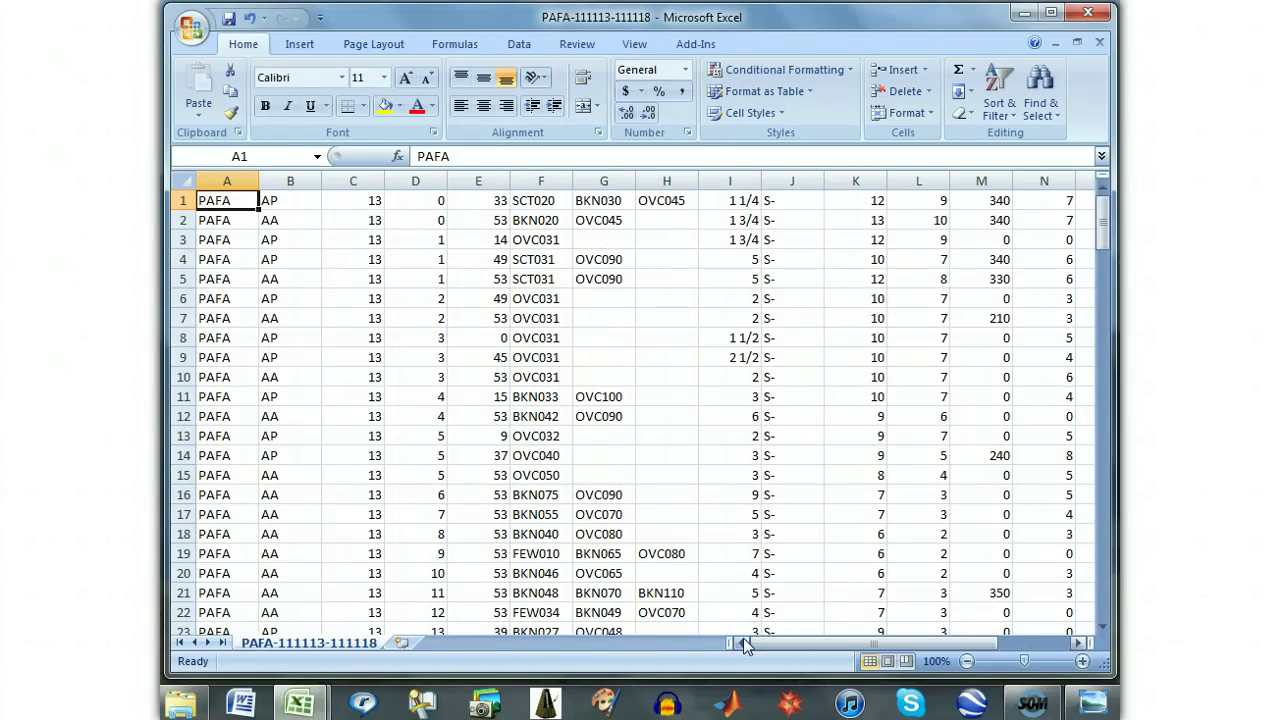
pyautogui.hotkey('ctrl', 'Tab')
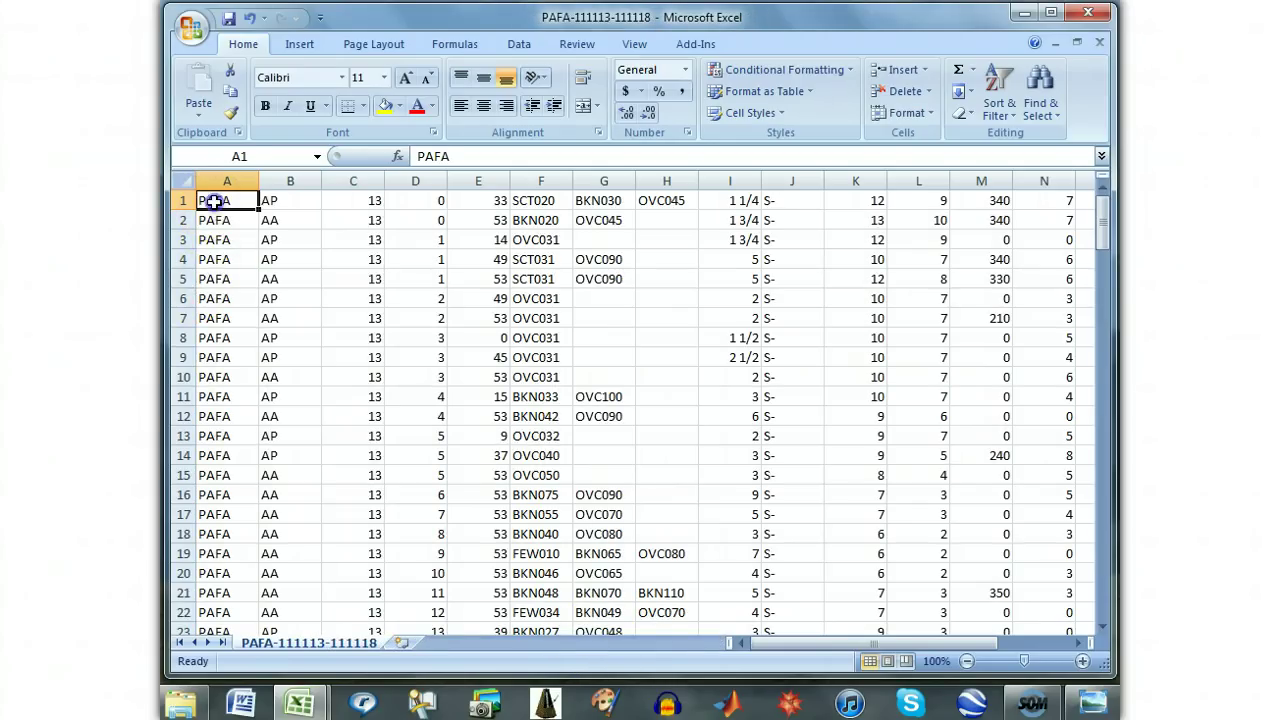
# Copy the imported PAFA data and paste it into A1 of the template's NWS Raw Data sheet
pyautogui.moveTo(215, 202); pyautogui.dragTo(993, 593)
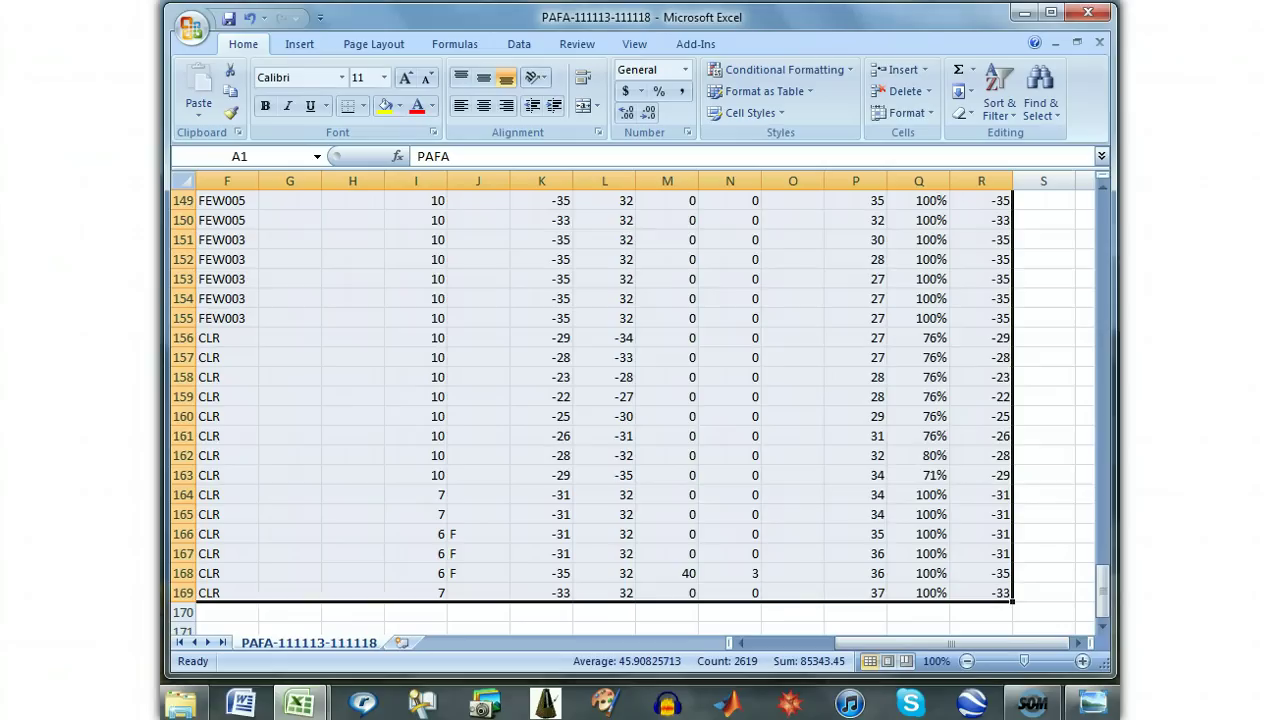
pyautogui.hotkey('ctrl', 'c')
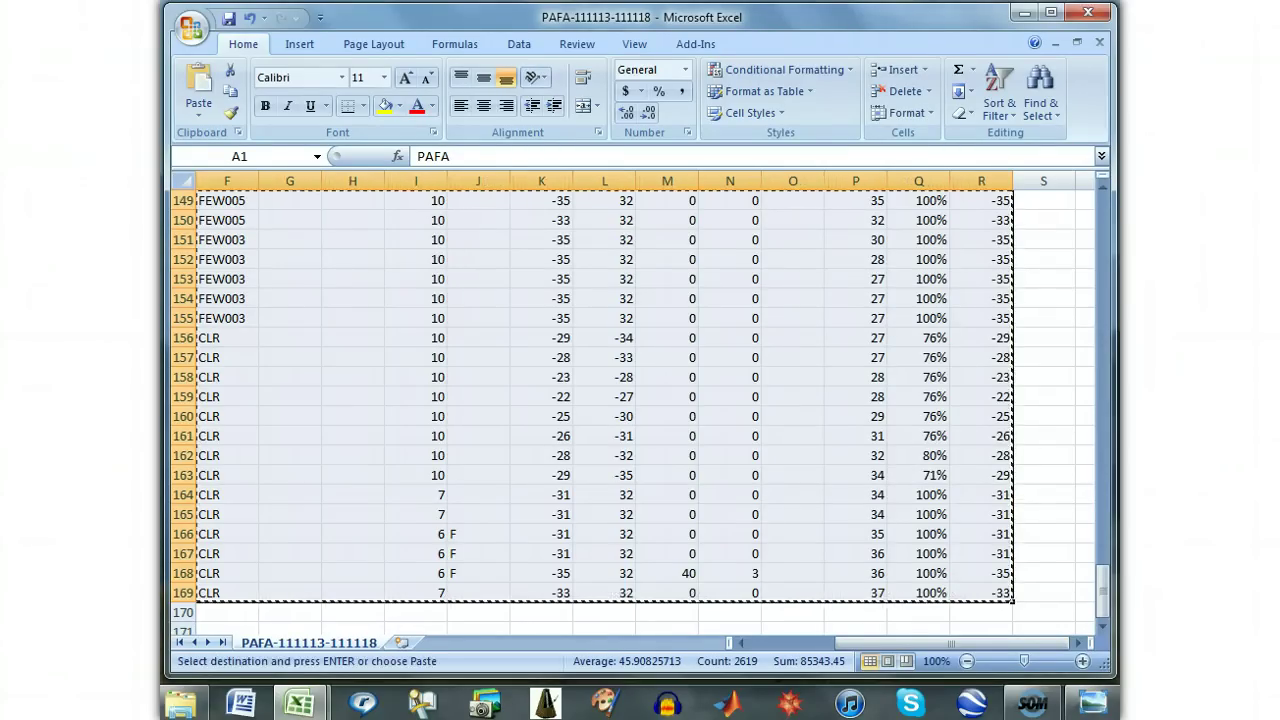
pyautogui.hotkey('ctrl', 'Tab')
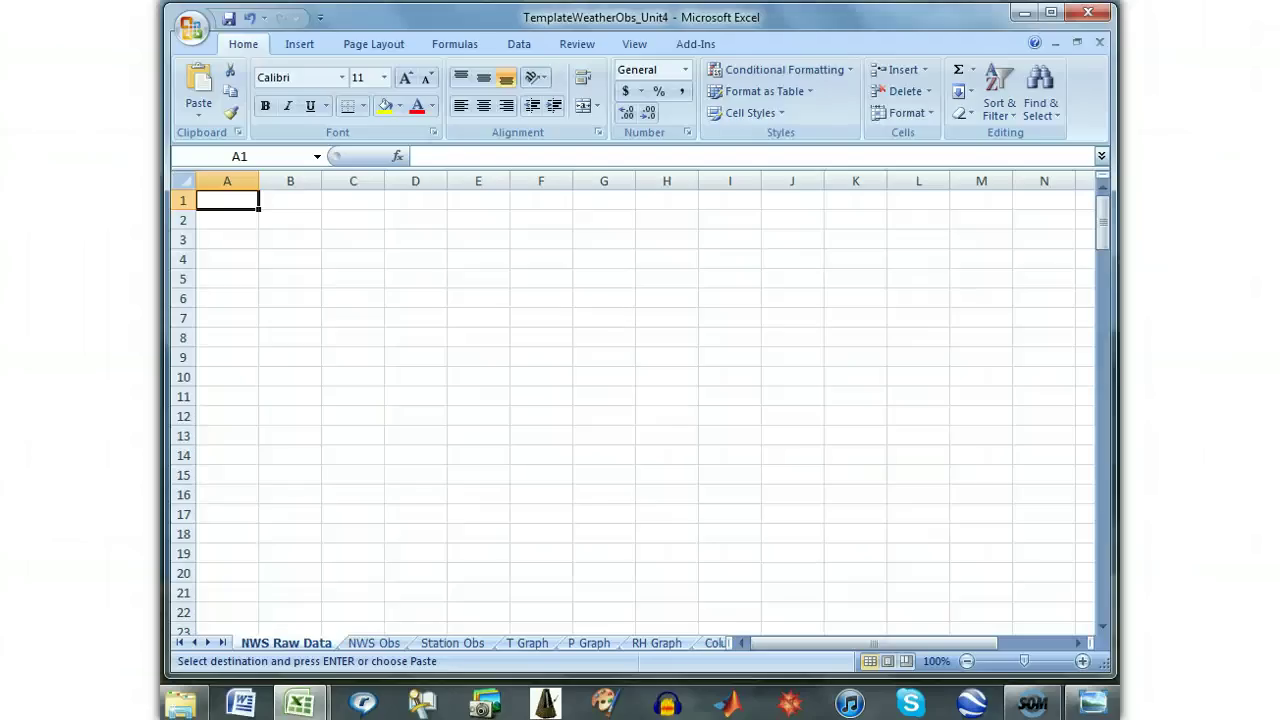
pyautogui.hotkey('ctrl', 'v')
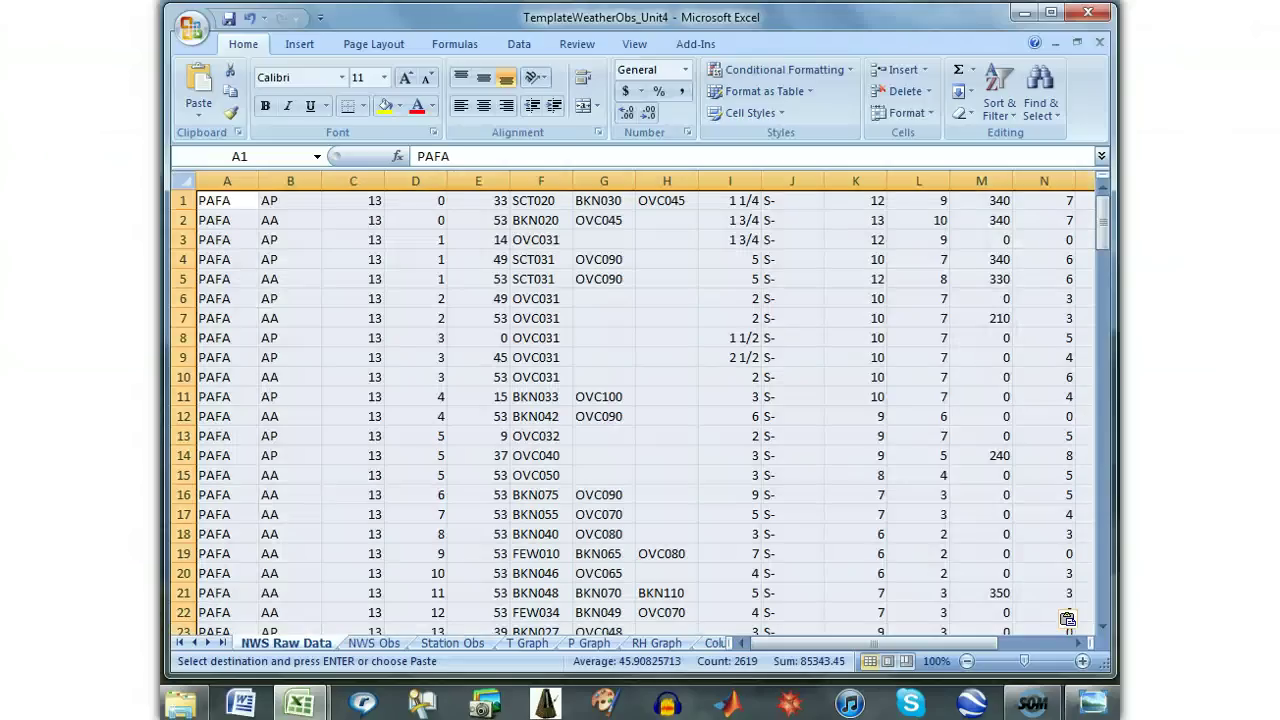
# On NWS Obs, fill the row 107 formulas down to row 215
pyautogui.click(372, 643)
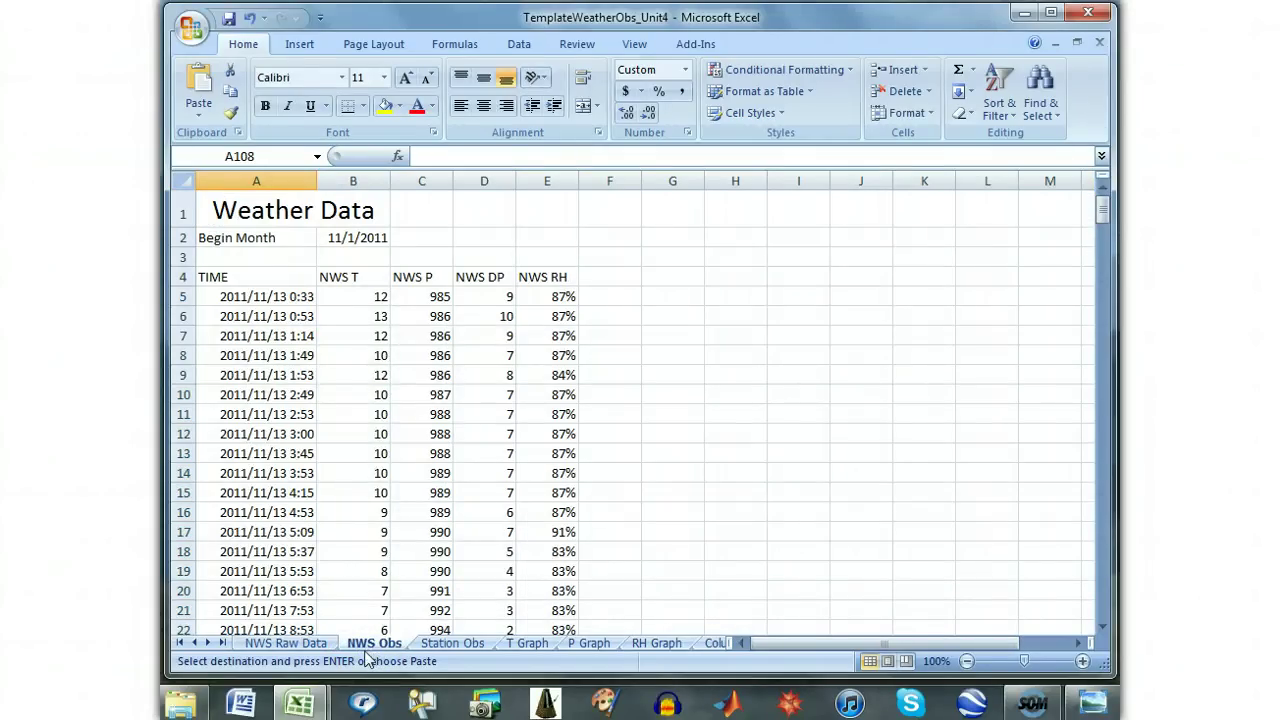
pyautogui.click(367, 662)
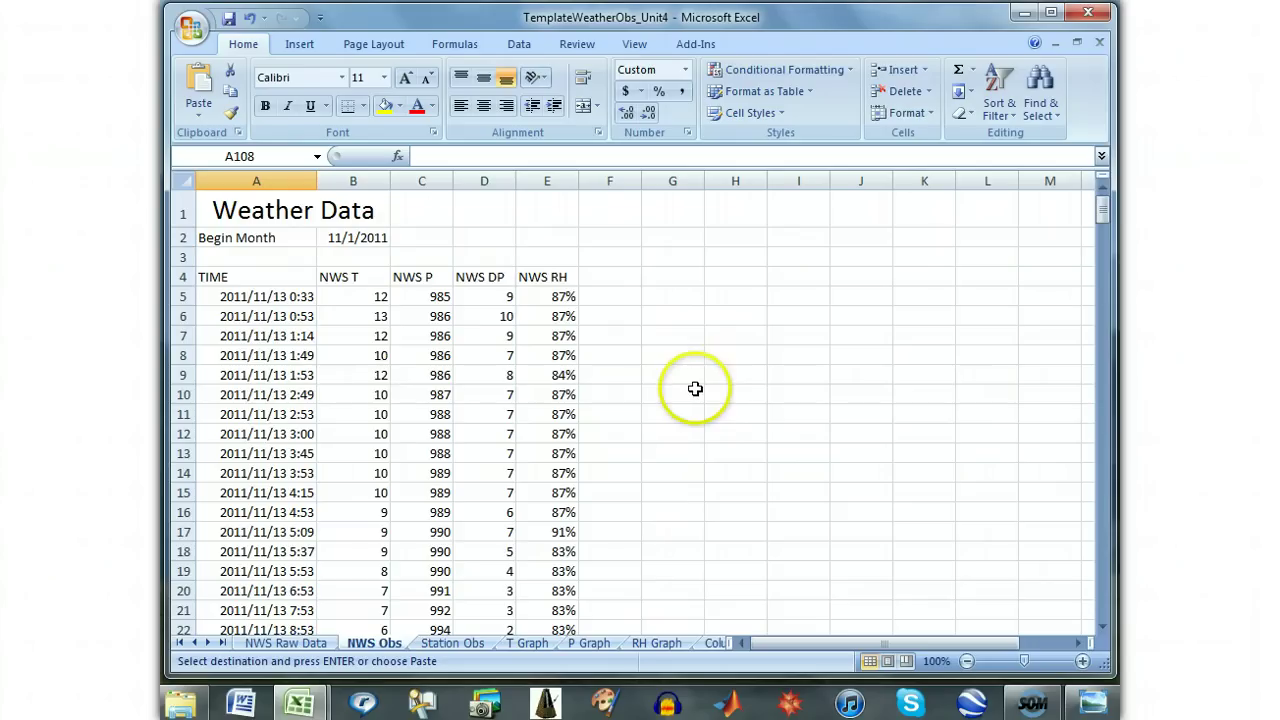
pyautogui.moveTo(1103, 207); pyautogui.dragTo(1105, 325)
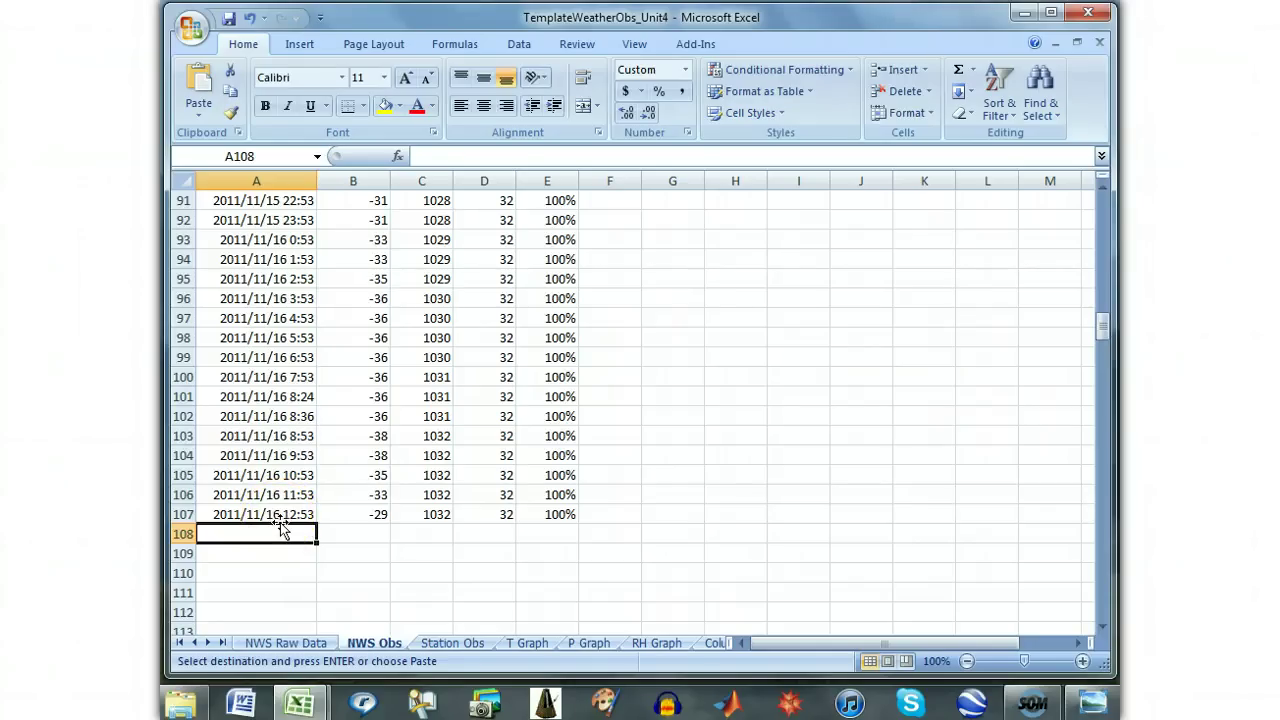
pyautogui.moveTo(259, 516); pyautogui.dragTo(566, 515)
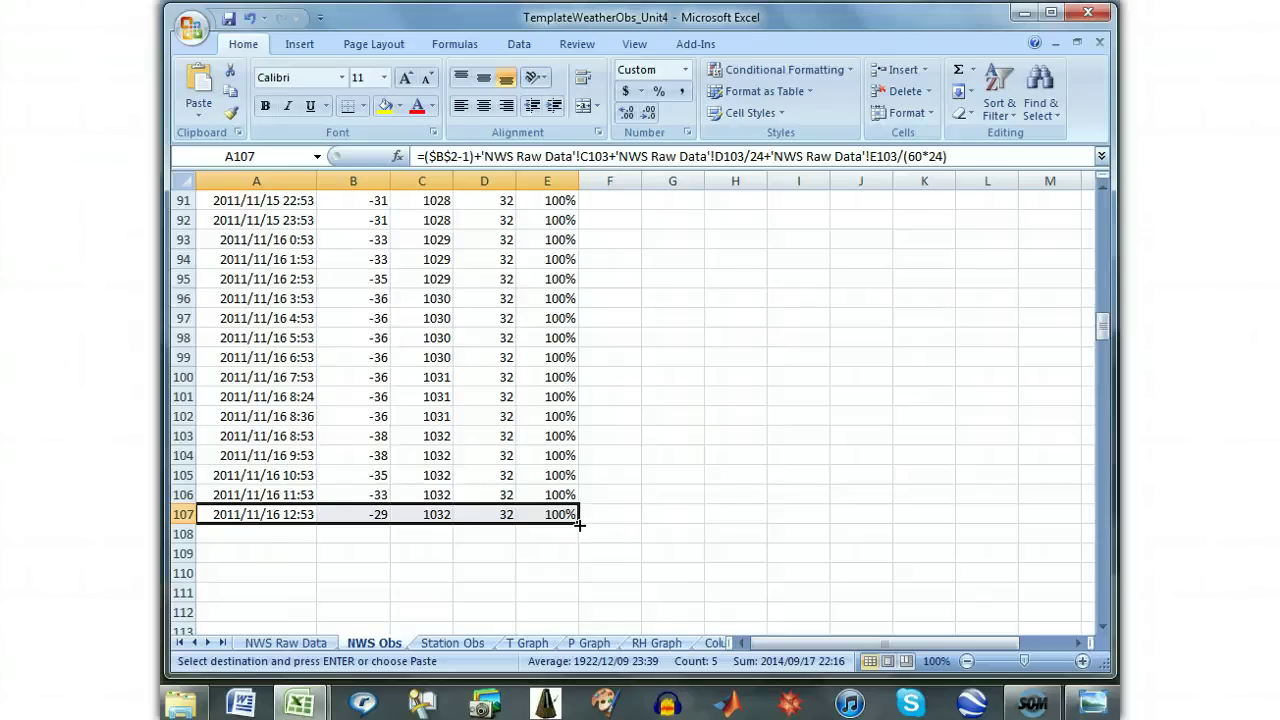
pyautogui.moveTo(579, 523); pyautogui.dragTo(587, 591)
pyautogui.scroll(5, 444, 595)
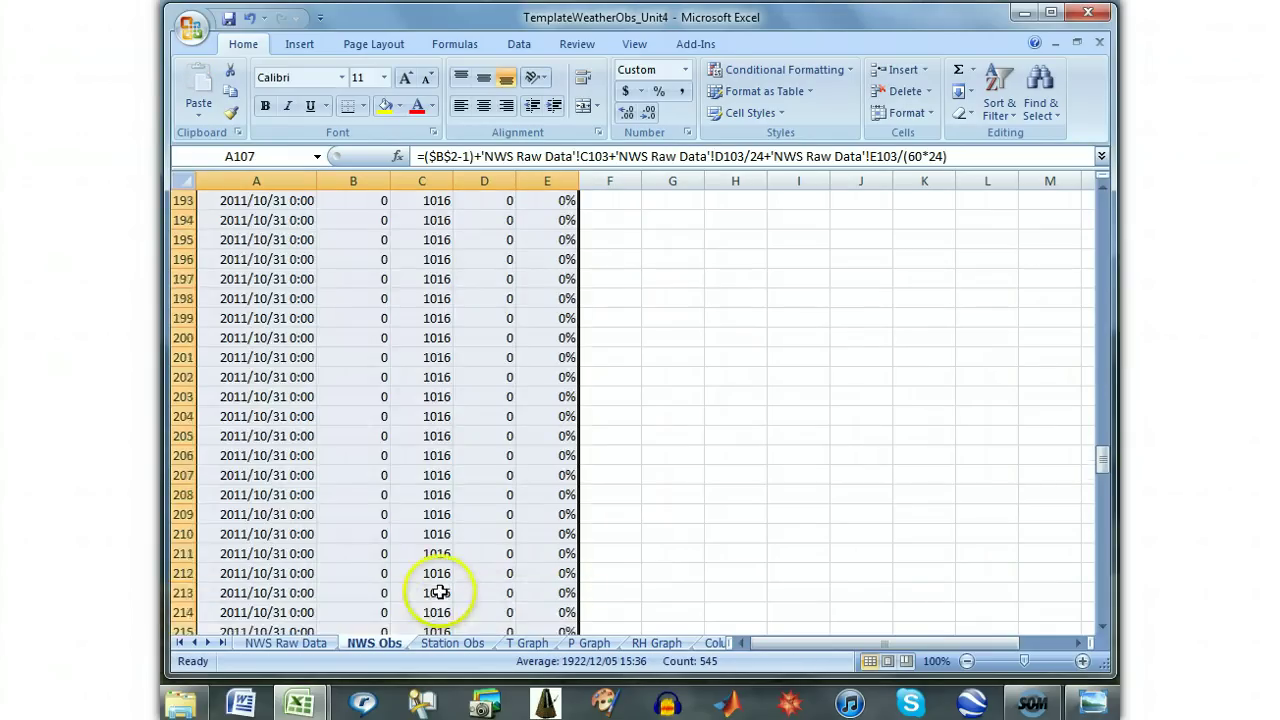
pyautogui.scroll(5, 444, 575)
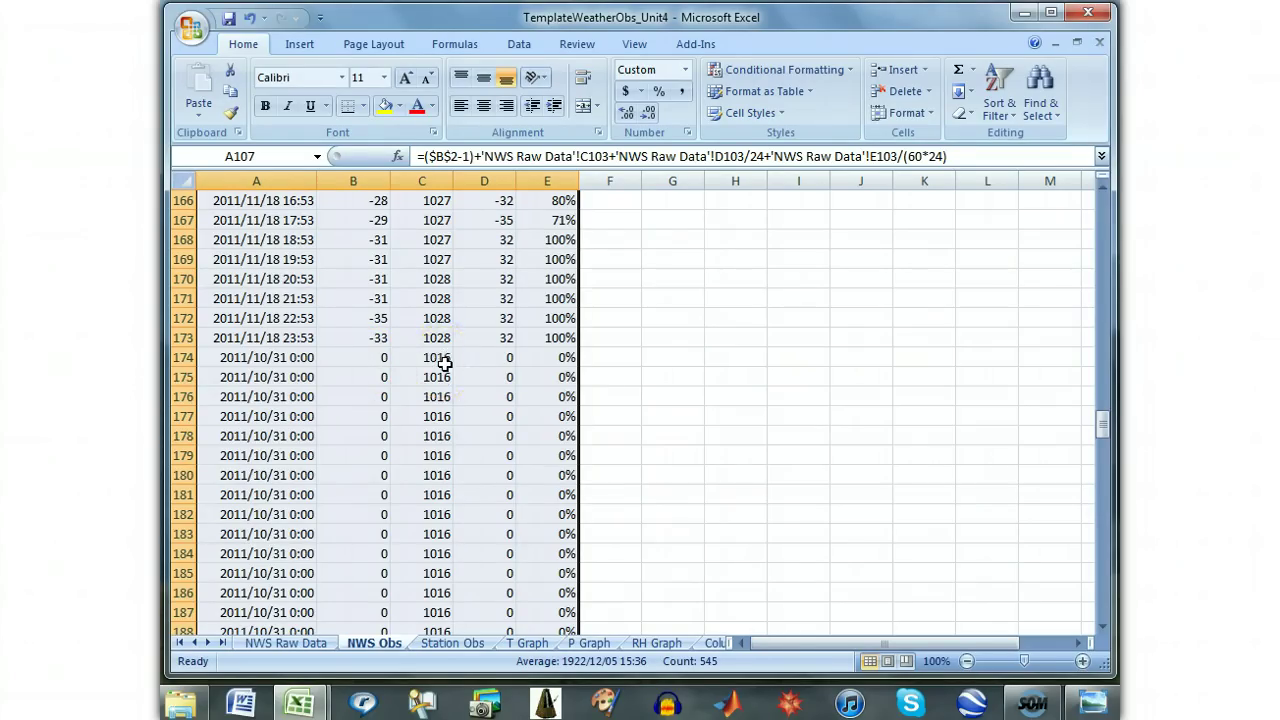
# Clear the placeholder formulas in rows 174 to 215 of NWS Obs
pyautogui.click(228, 360)
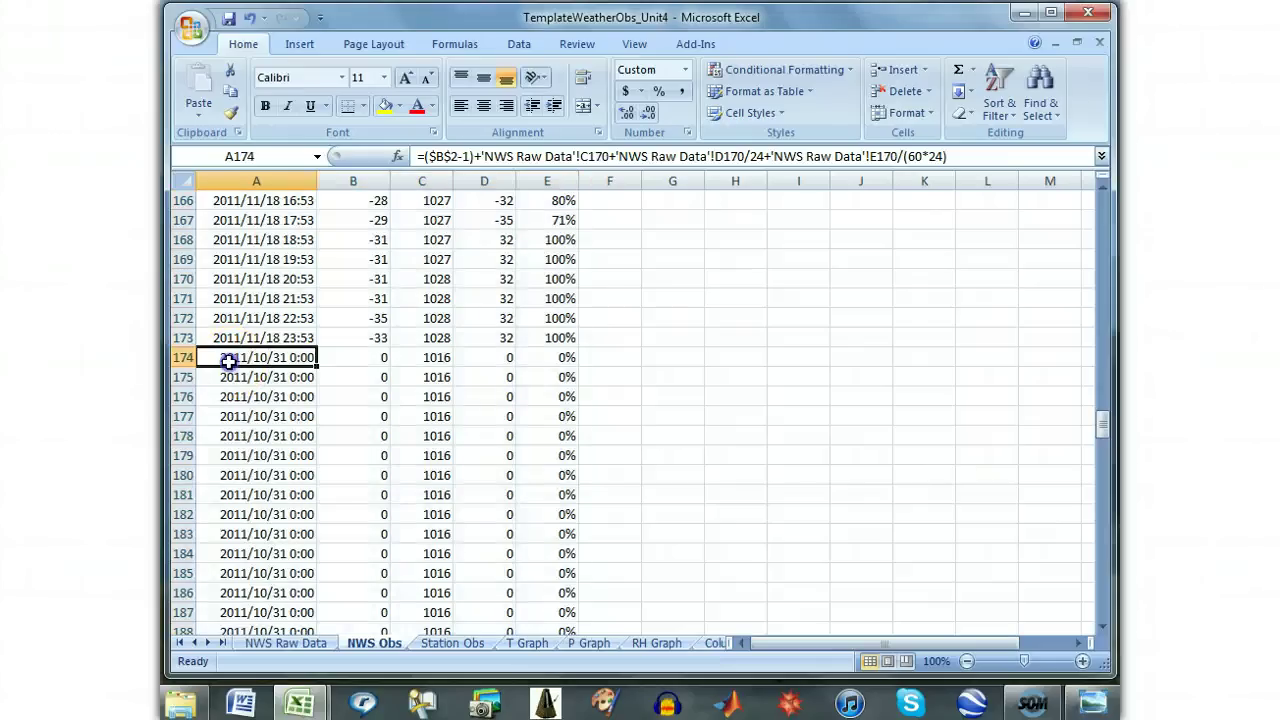
pyautogui.moveTo(285, 362); pyautogui.dragTo(557, 588)
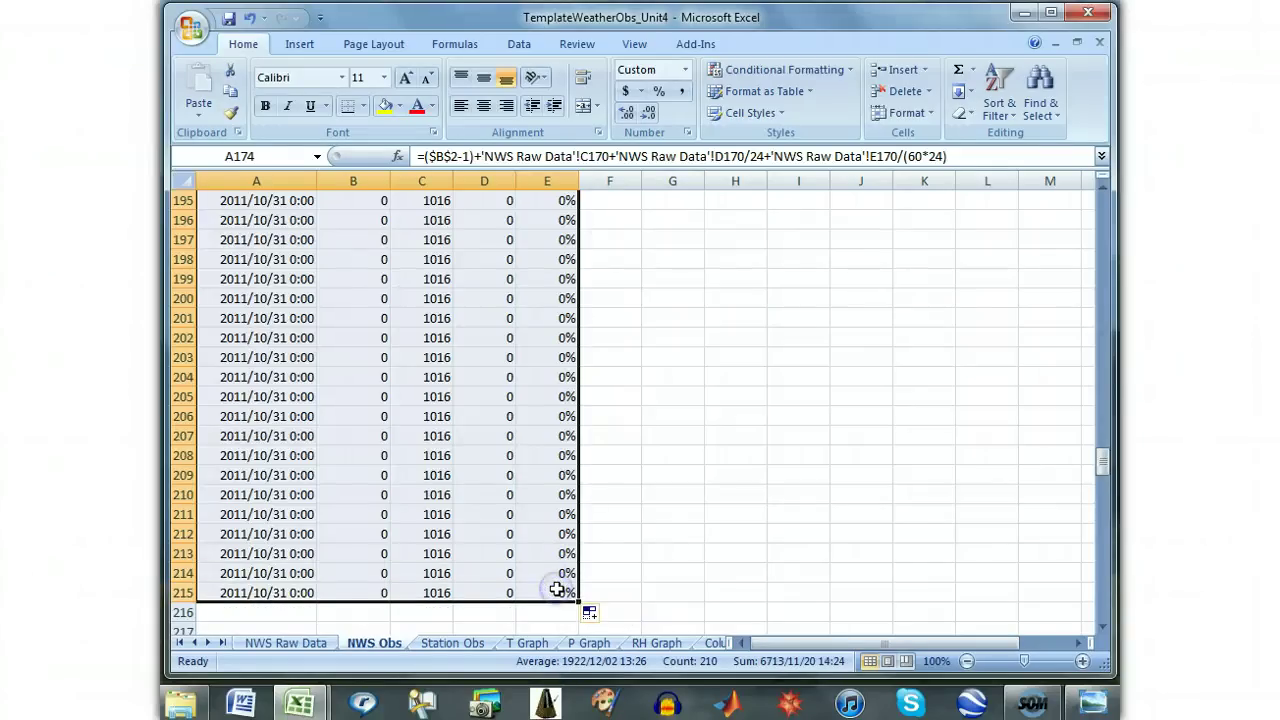
pyautogui.press('Delete')
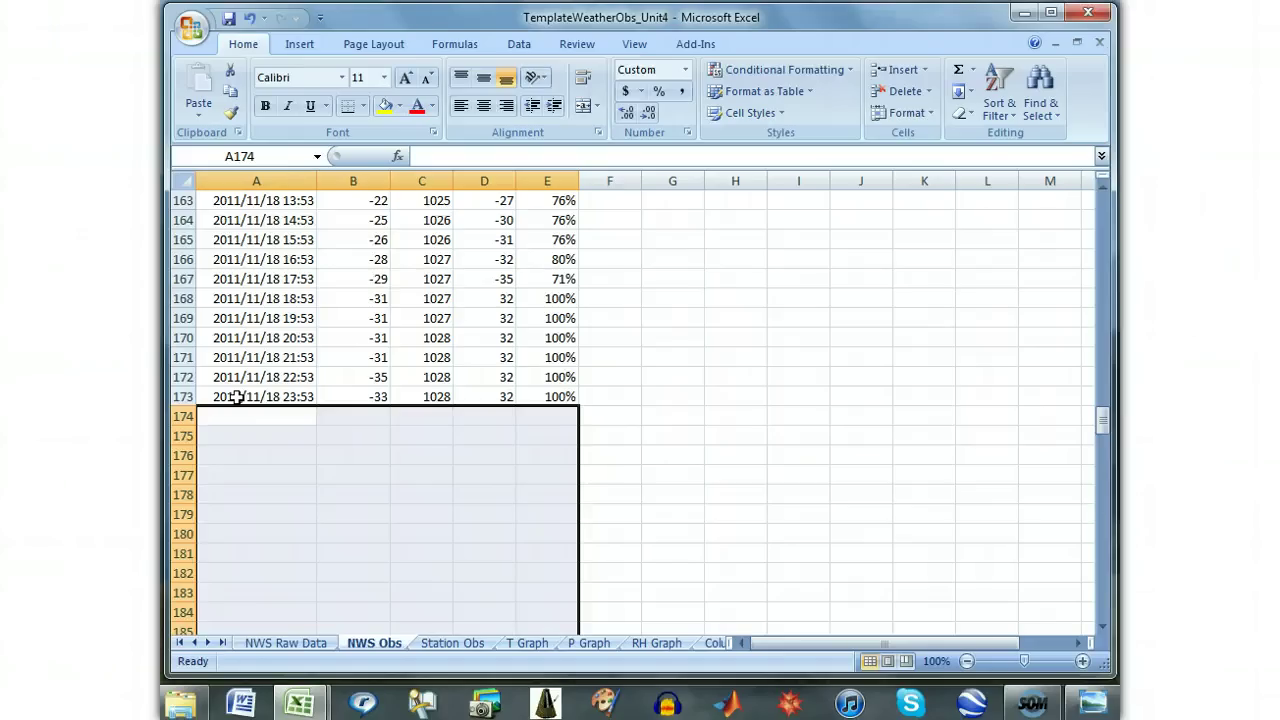
pyautogui.scroll(-1, 237, 397)
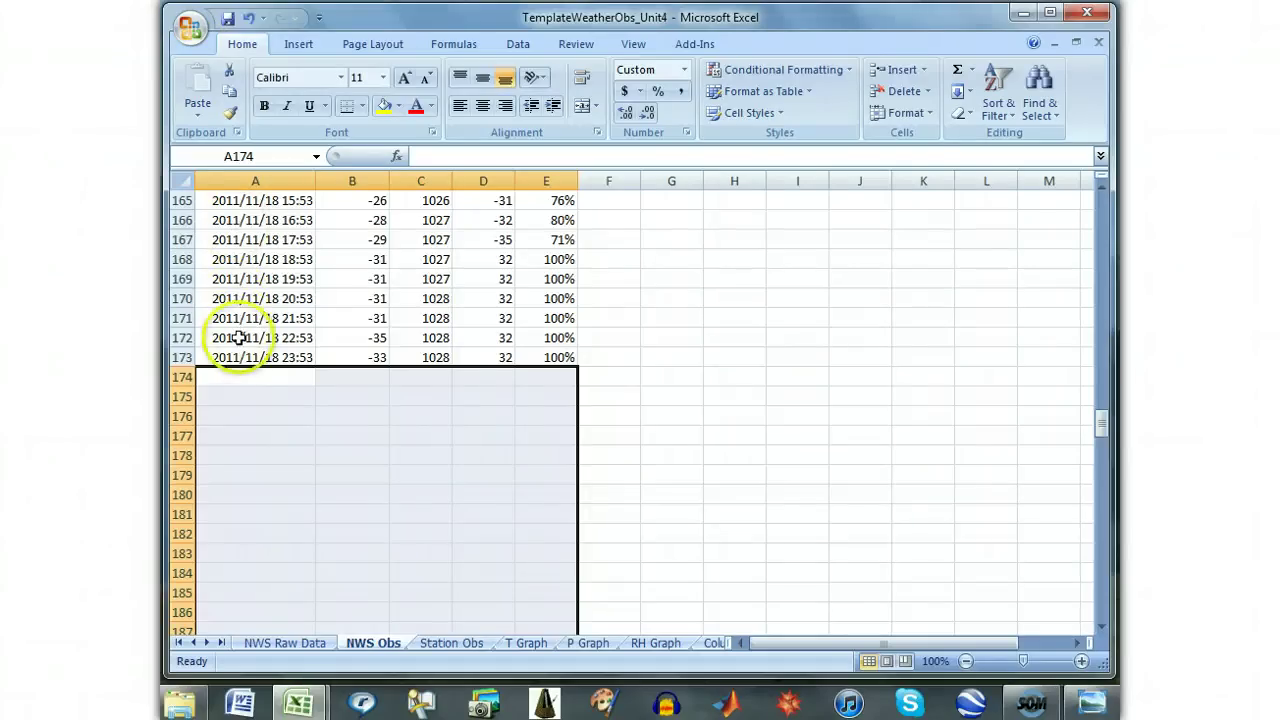
# Select the last observation in row 173 and compare it with raw data row 18
pyautogui.click(258, 360)
pyautogui.moveTo(258, 360); pyautogui.dragTo(551, 360)
pyautogui.click(280, 644)
pyautogui.moveTo(214, 534); pyautogui.dragTo(637, 534)
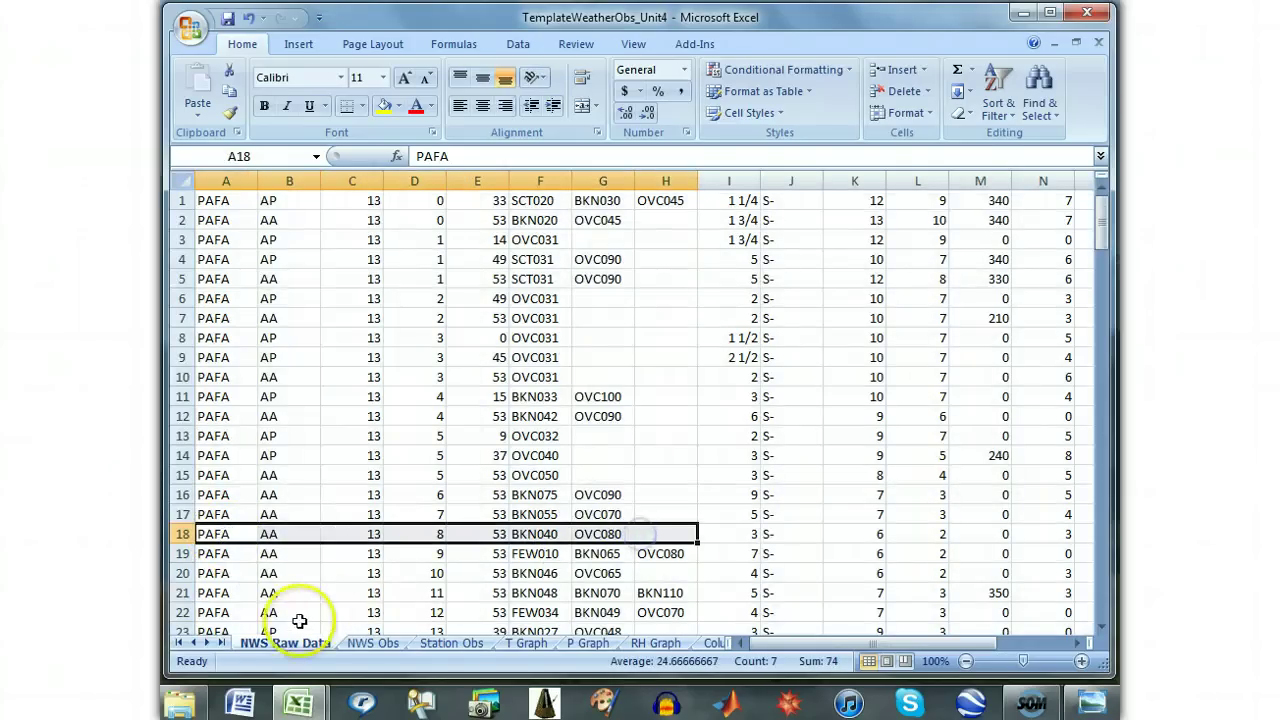
# Compare empty NWS Obs row 174 with the last raw observation in row 170 of NWS Raw Data
pyautogui.click(373, 643)
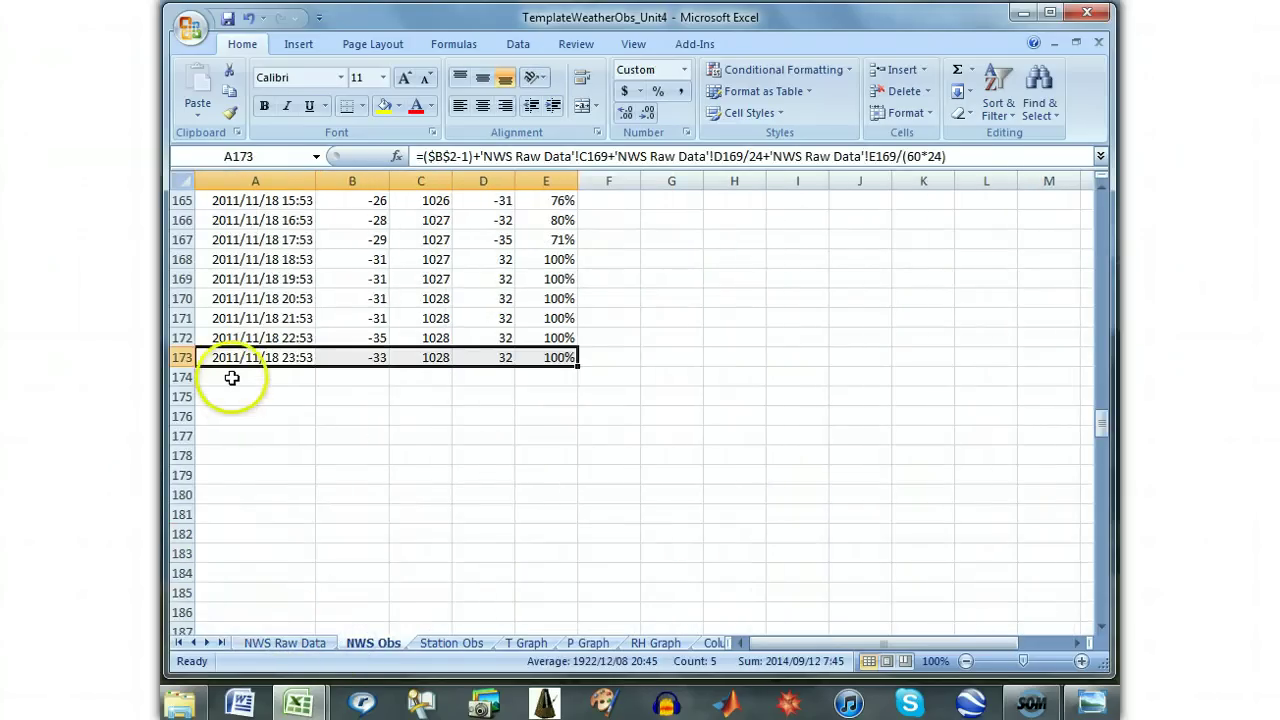
pyautogui.moveTo(231, 377); pyautogui.dragTo(517, 390)
pyautogui.click(270, 646)
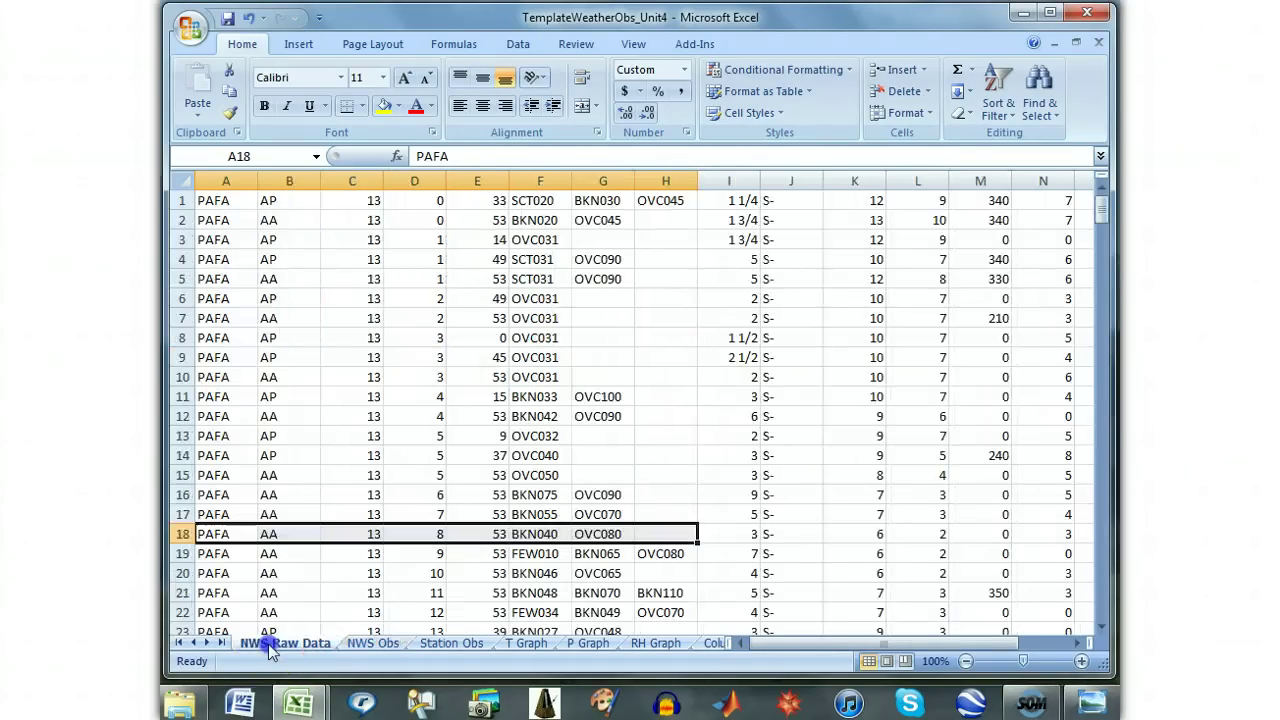
pyautogui.scroll(-20, 257, 573)
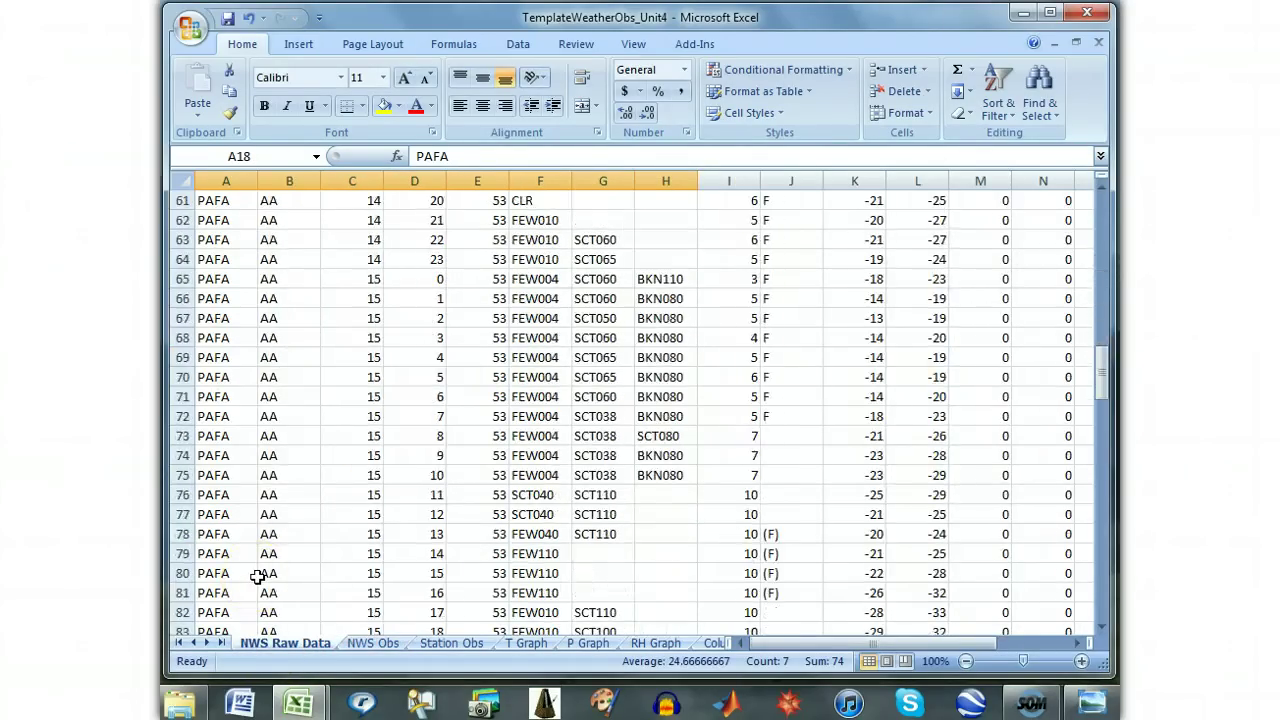
pyautogui.scroll(-20, 257, 576)
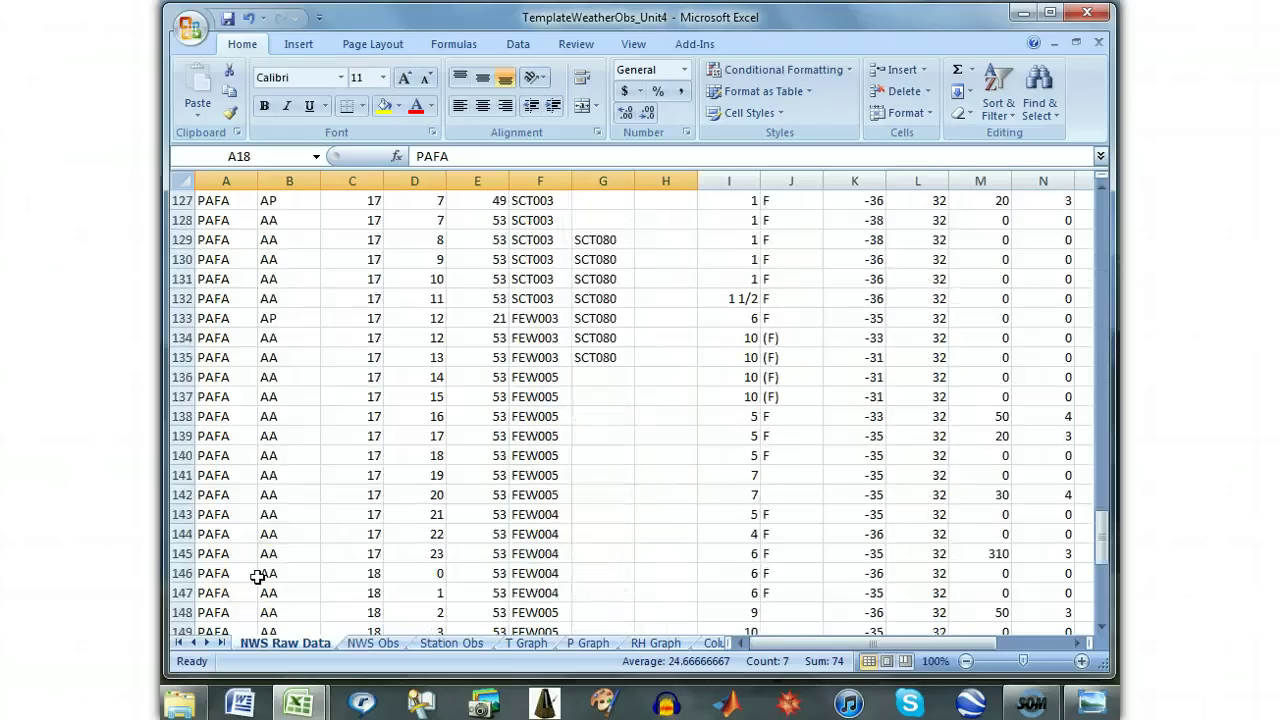
pyautogui.scroll(-10, 257, 576)
pyautogui.moveTo(223, 396); pyautogui.dragTo(568, 394)
pyautogui.click(370, 643)
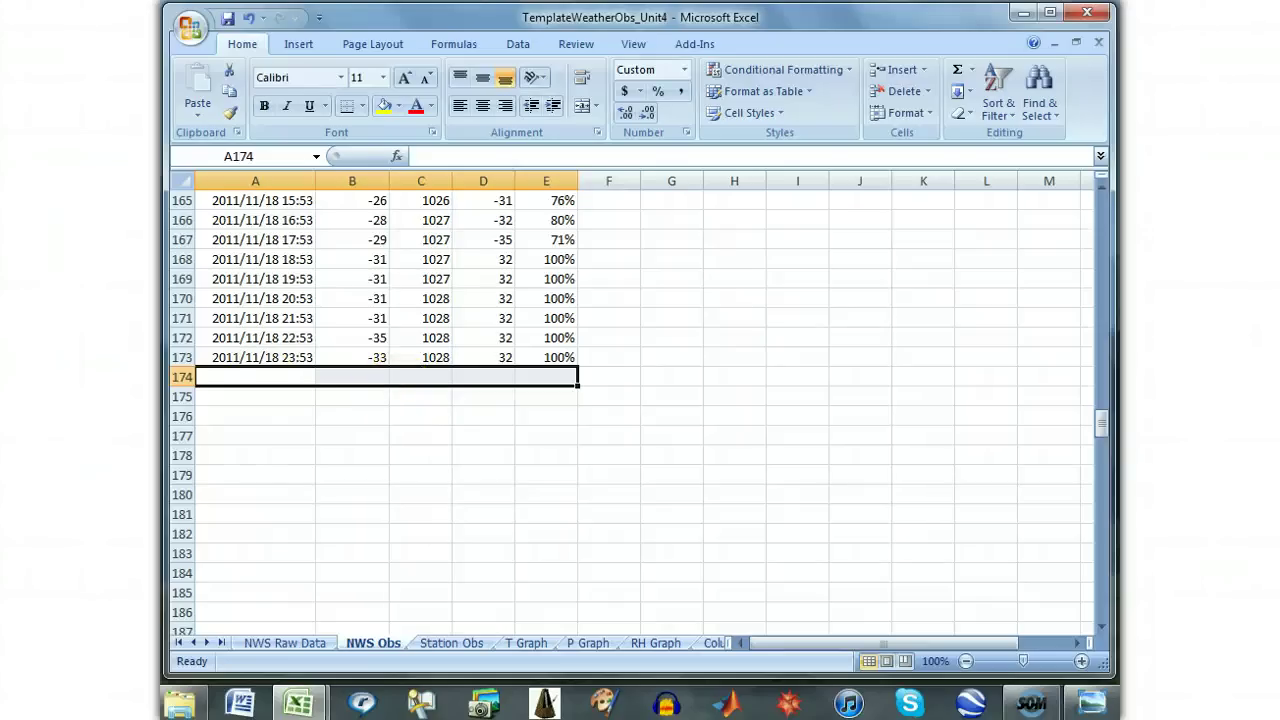
# Review the Air Temperature, Barometric Pressure and Humidity chart sheets
pyautogui.moveTo(255, 376); pyautogui.dragTo(546, 625)
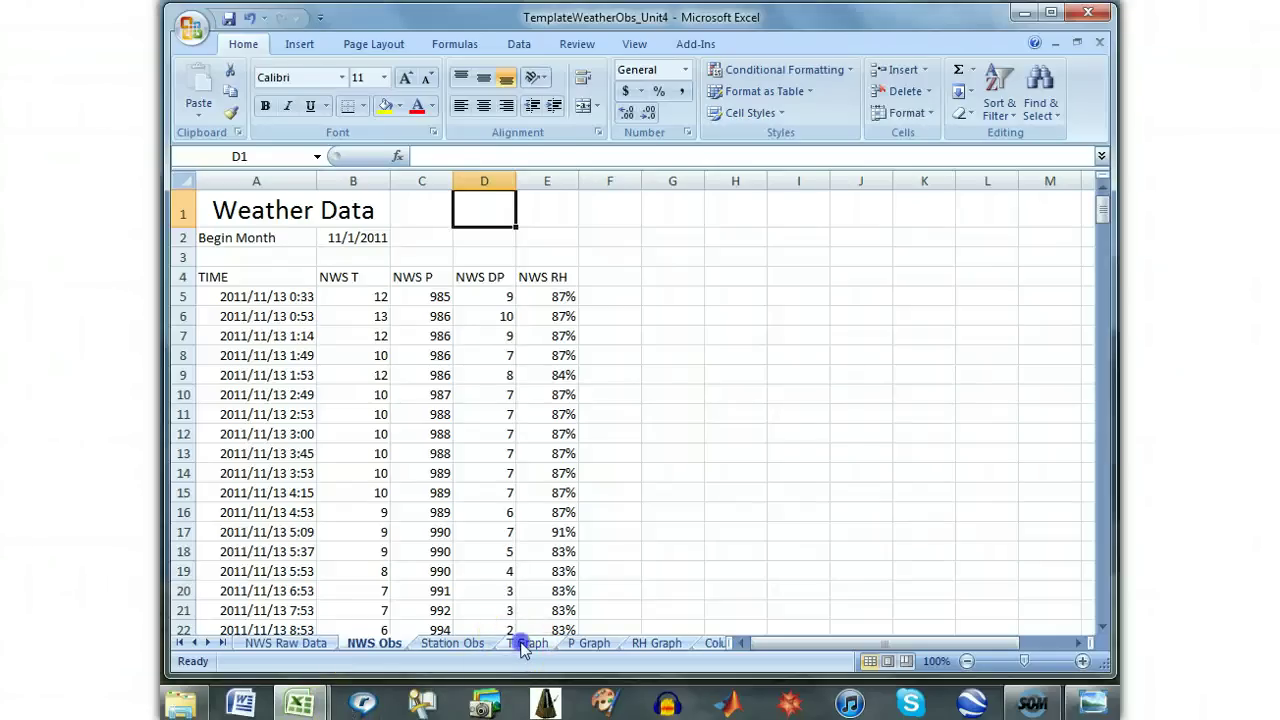
pyautogui.click(527, 643)
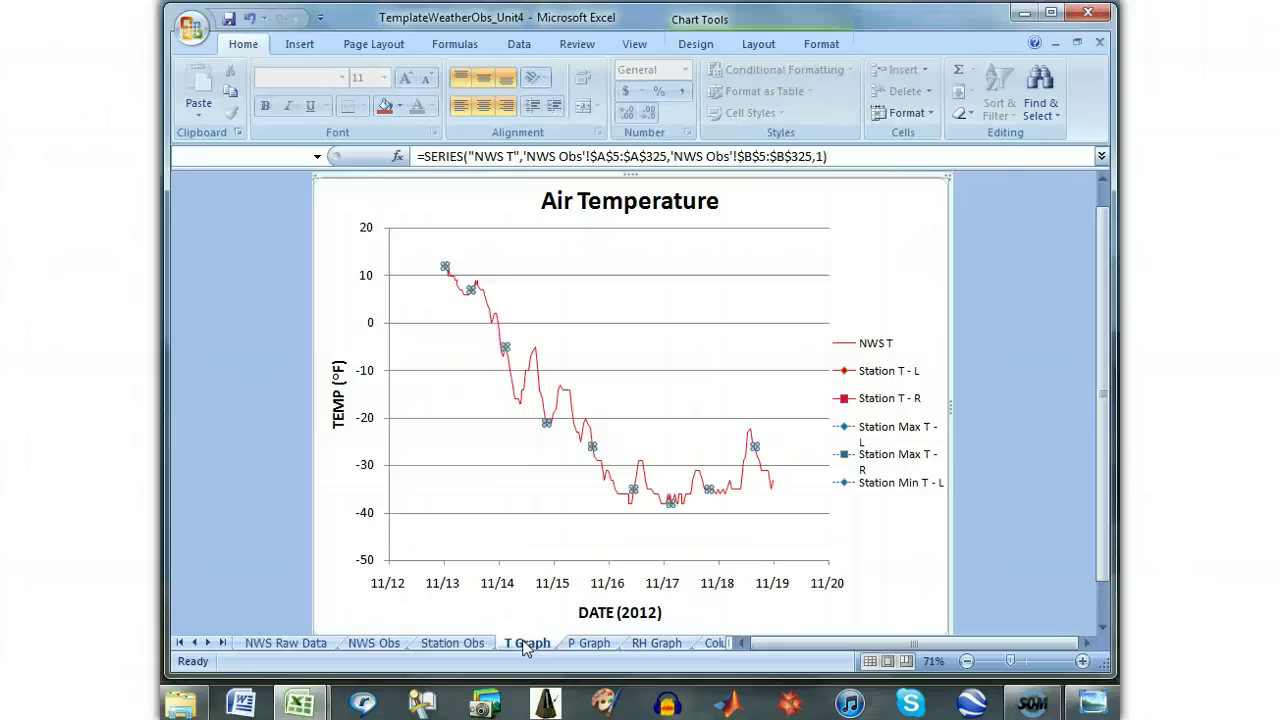
pyautogui.click(585, 645)
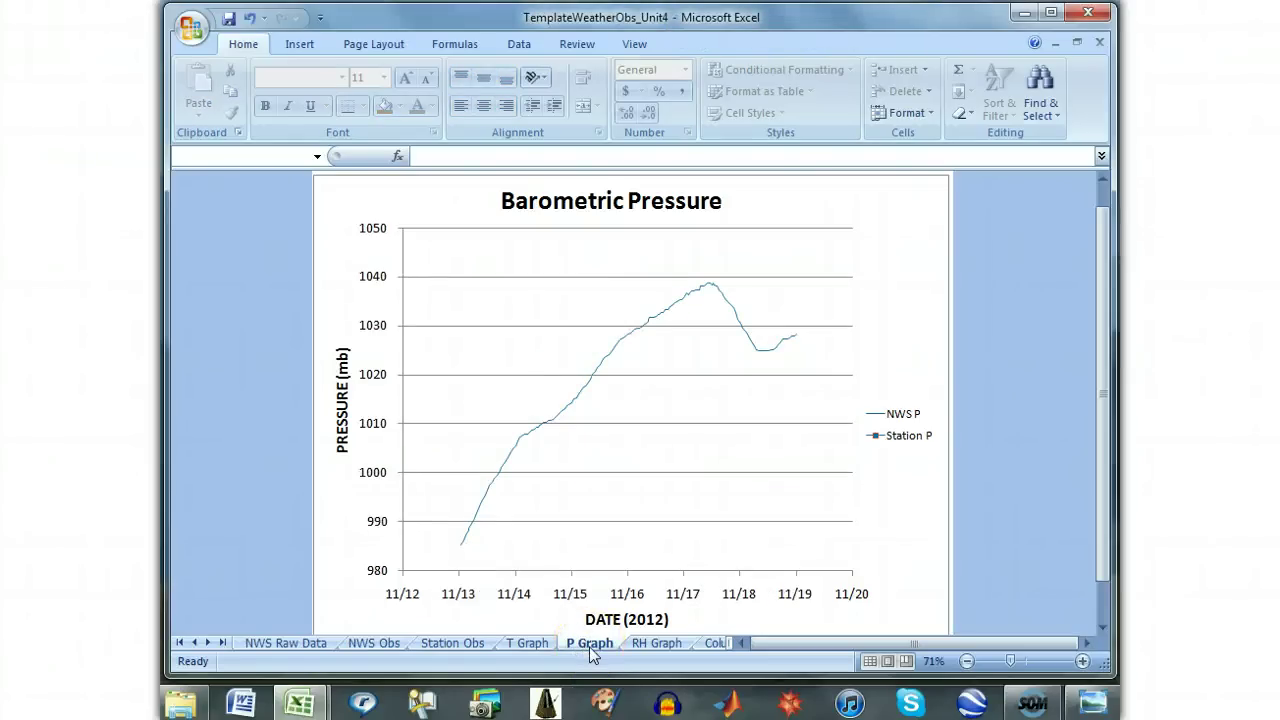
pyautogui.click(652, 645)
# Show the Station Obs sheet with daily observations from 2011/11/14 to 2011/11/18
pyautogui.click(653, 650)
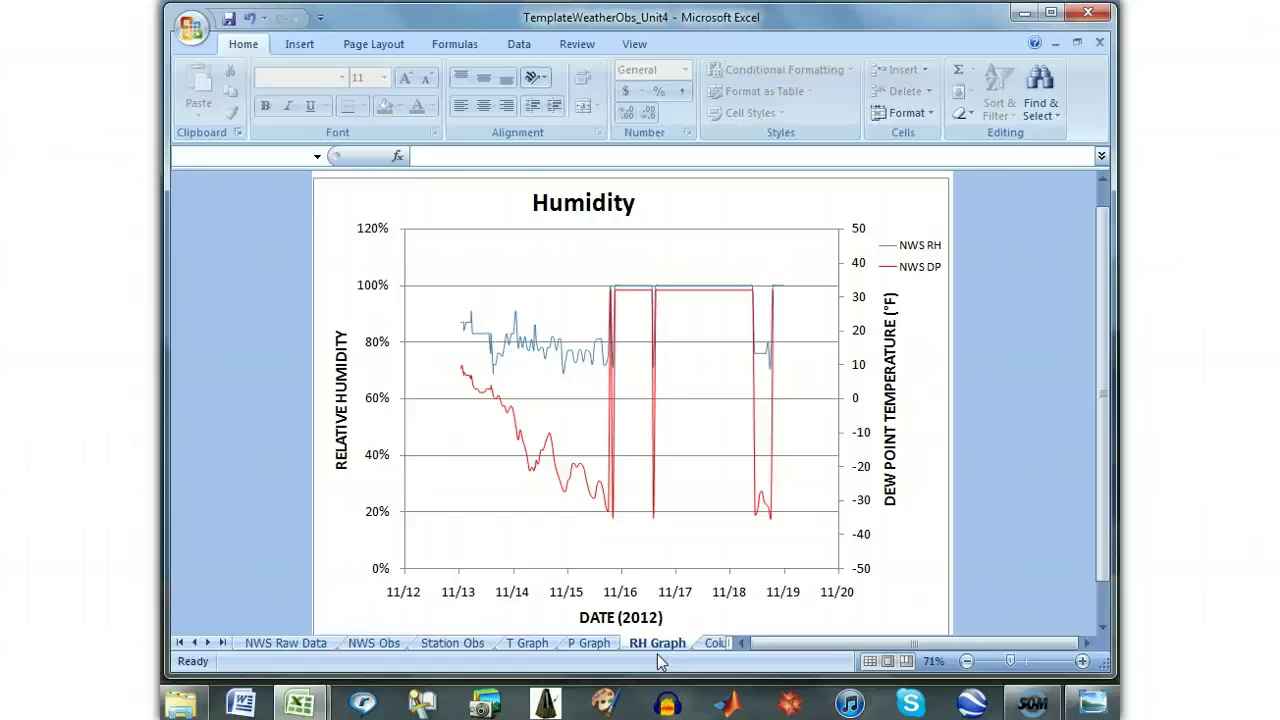
pyautogui.click(673, 658)
pyautogui.hotkey('ctrl', 'pageup')
pyautogui.hotkey('ctrl', 'pageup')
pyautogui.hotkey('ctrl', 'pageup')
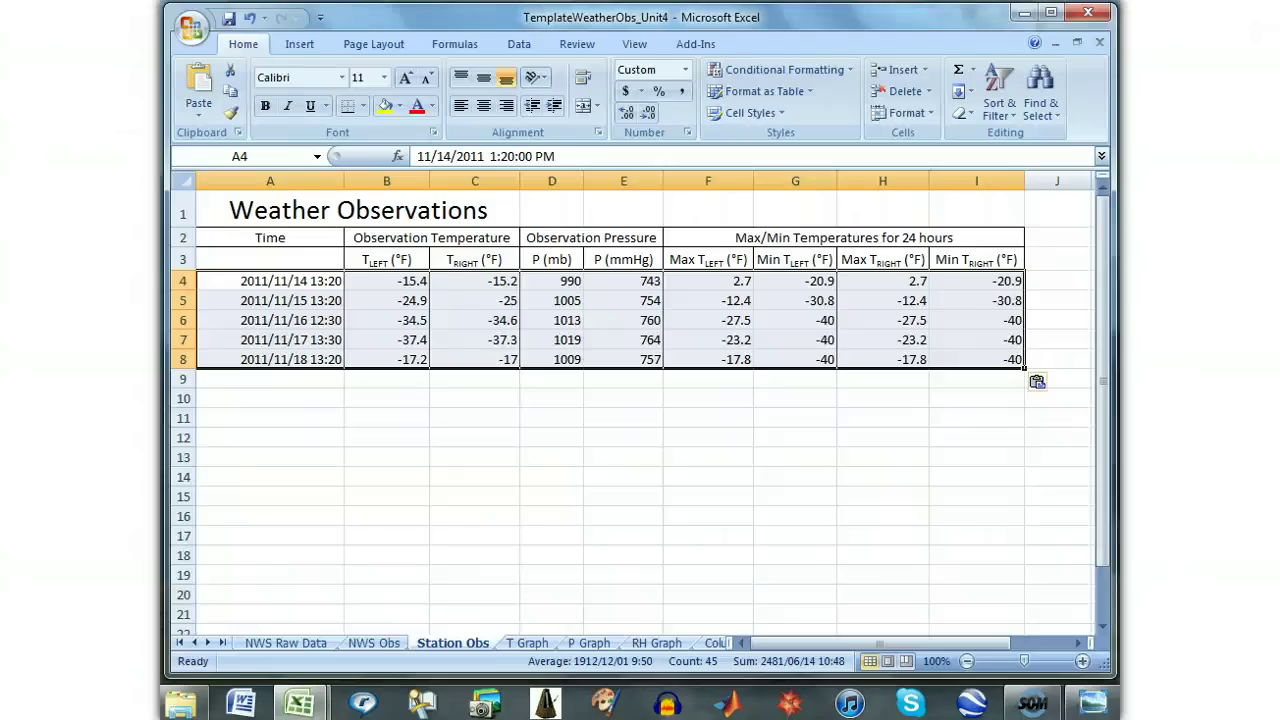
# Review the Air Temperature and Barometric Pressure charts, then return to the NWS Obs data
pyautogui.click(527, 643)
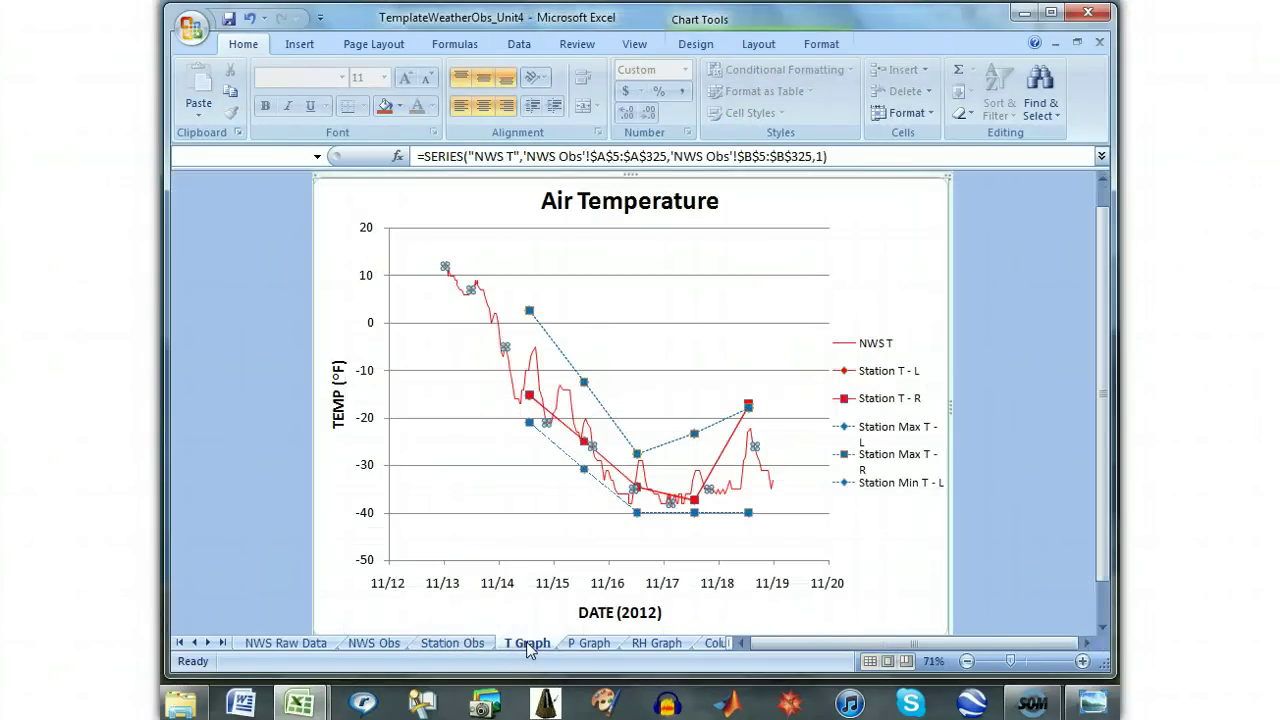
pyautogui.click(588, 651)
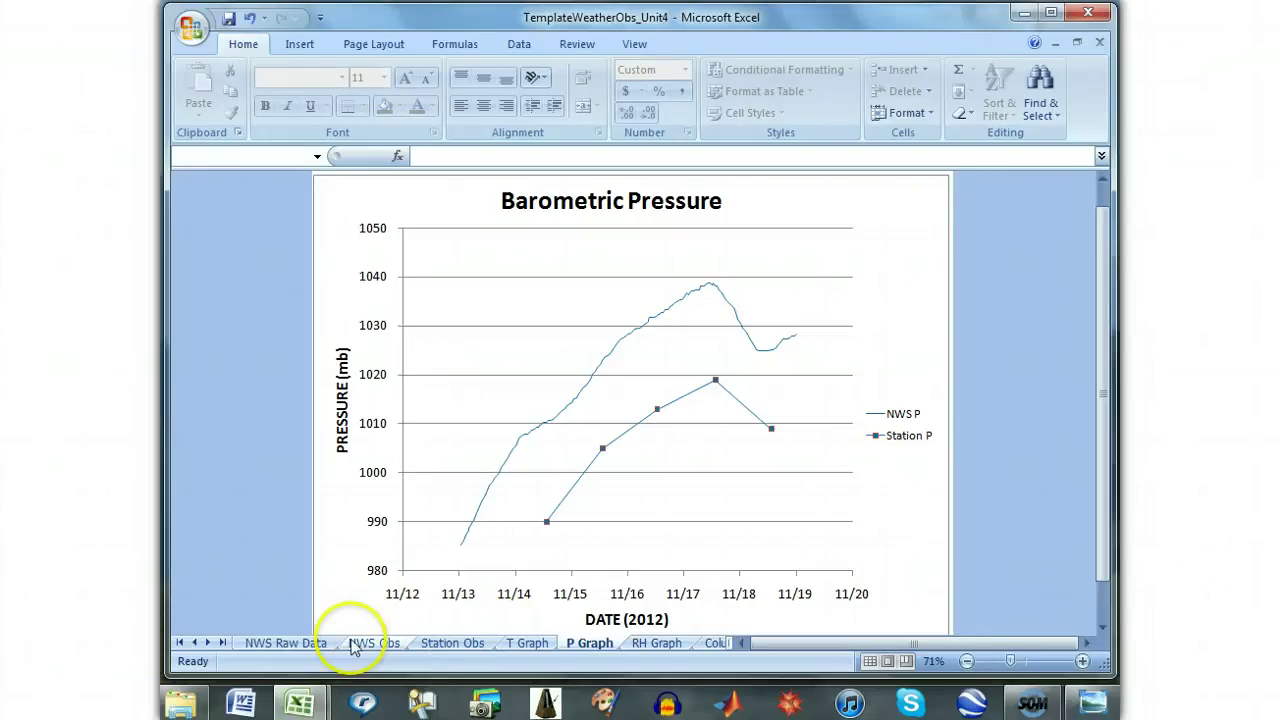
pyautogui.click(357, 644)
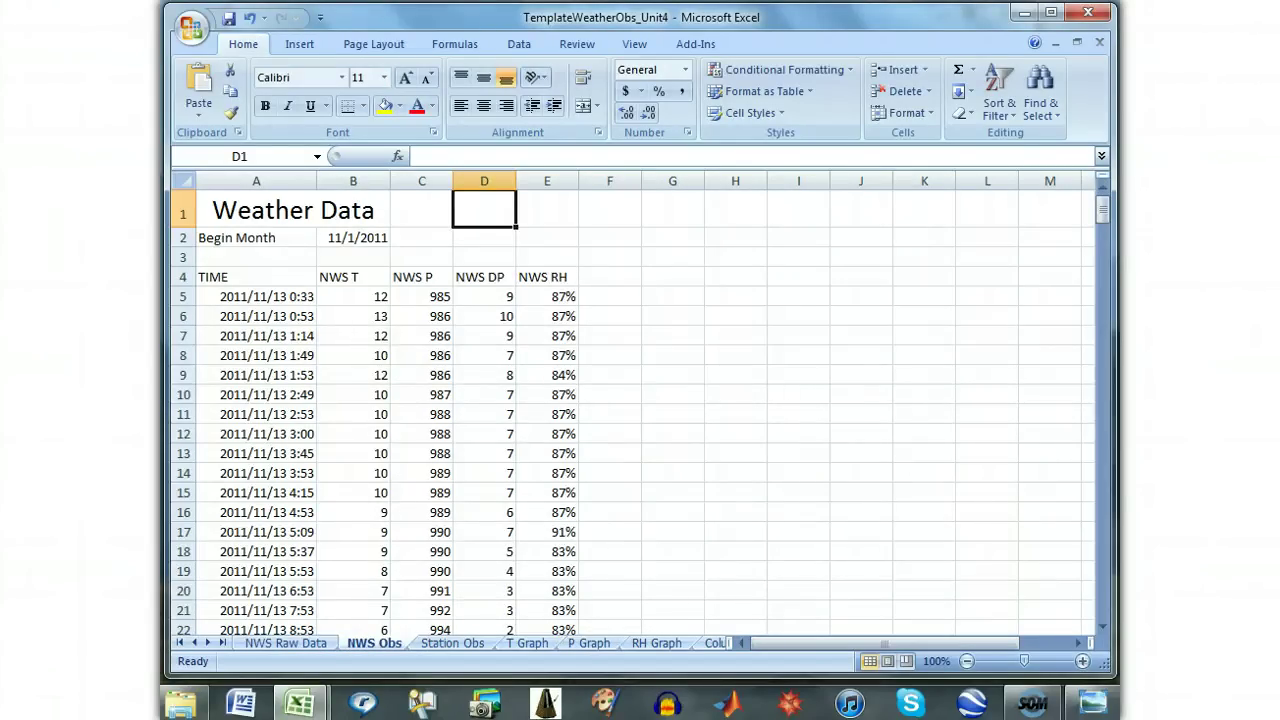
# Check the Station, Type and Day column-separator positions in A2, B2 and C2 of the Columns sheet
pyautogui.click(718, 643)
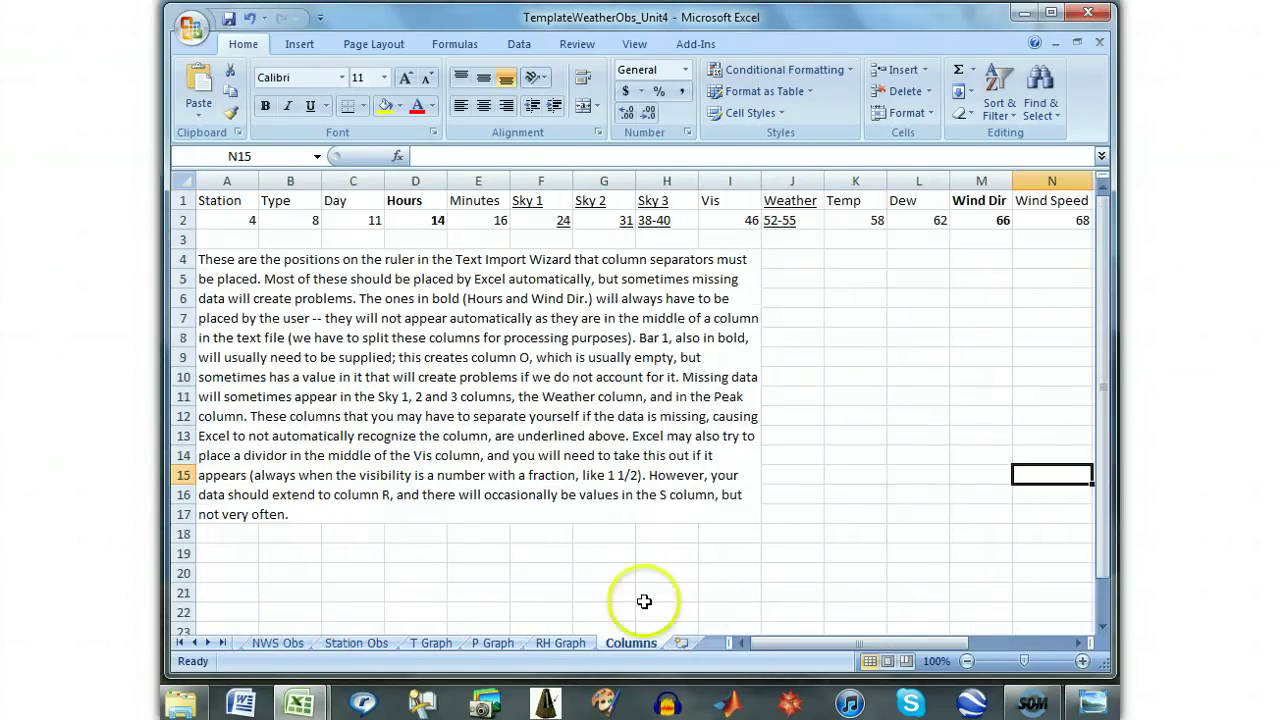
pyautogui.click(229, 219)
pyautogui.click(288, 217)
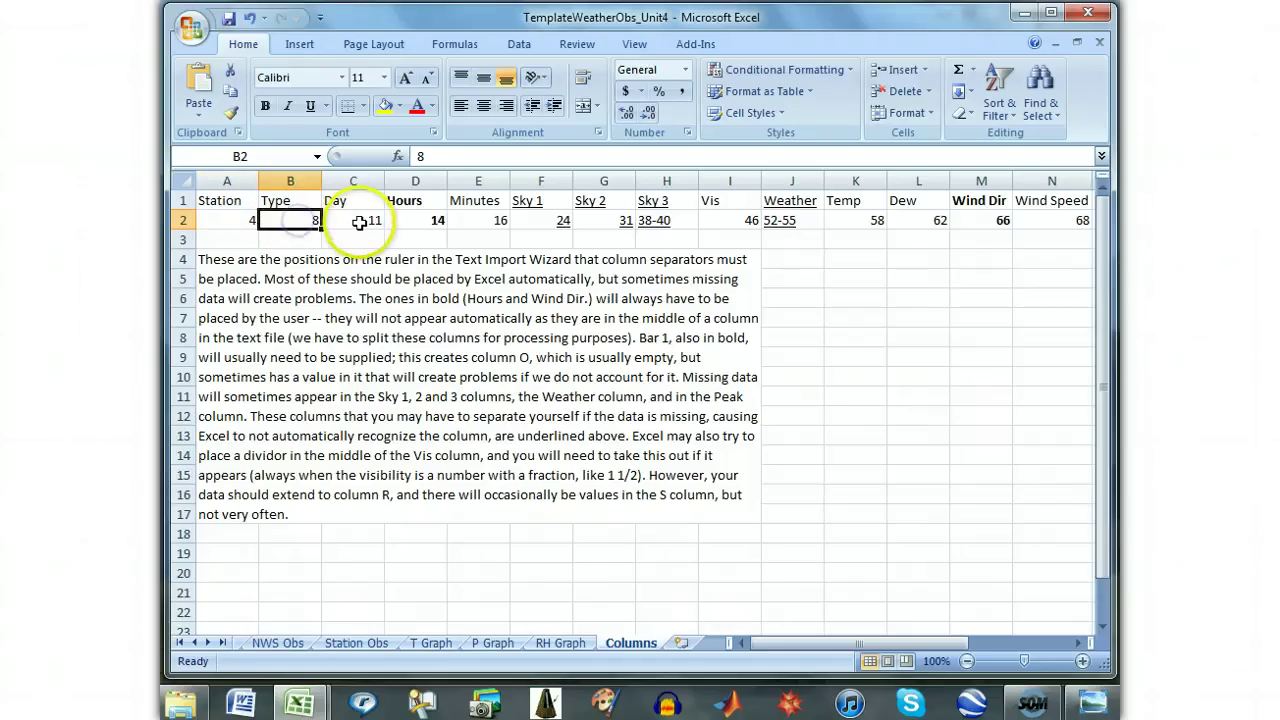
pyautogui.click(372, 221)
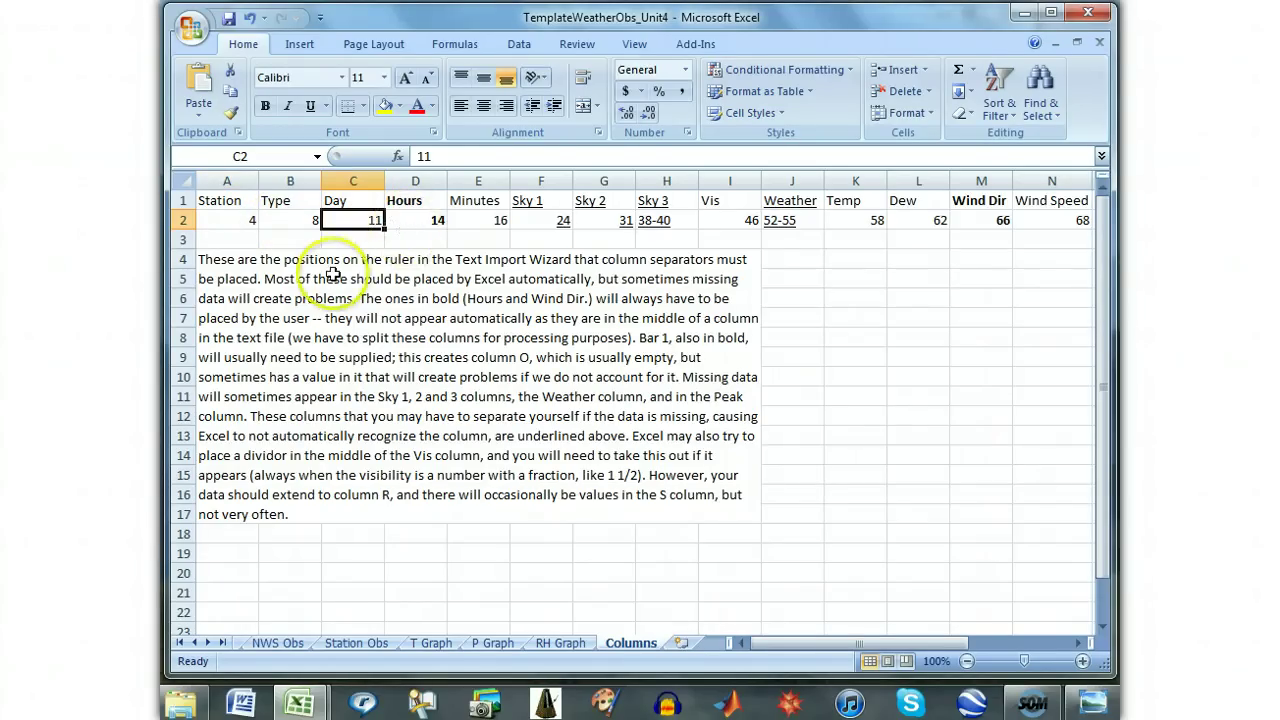